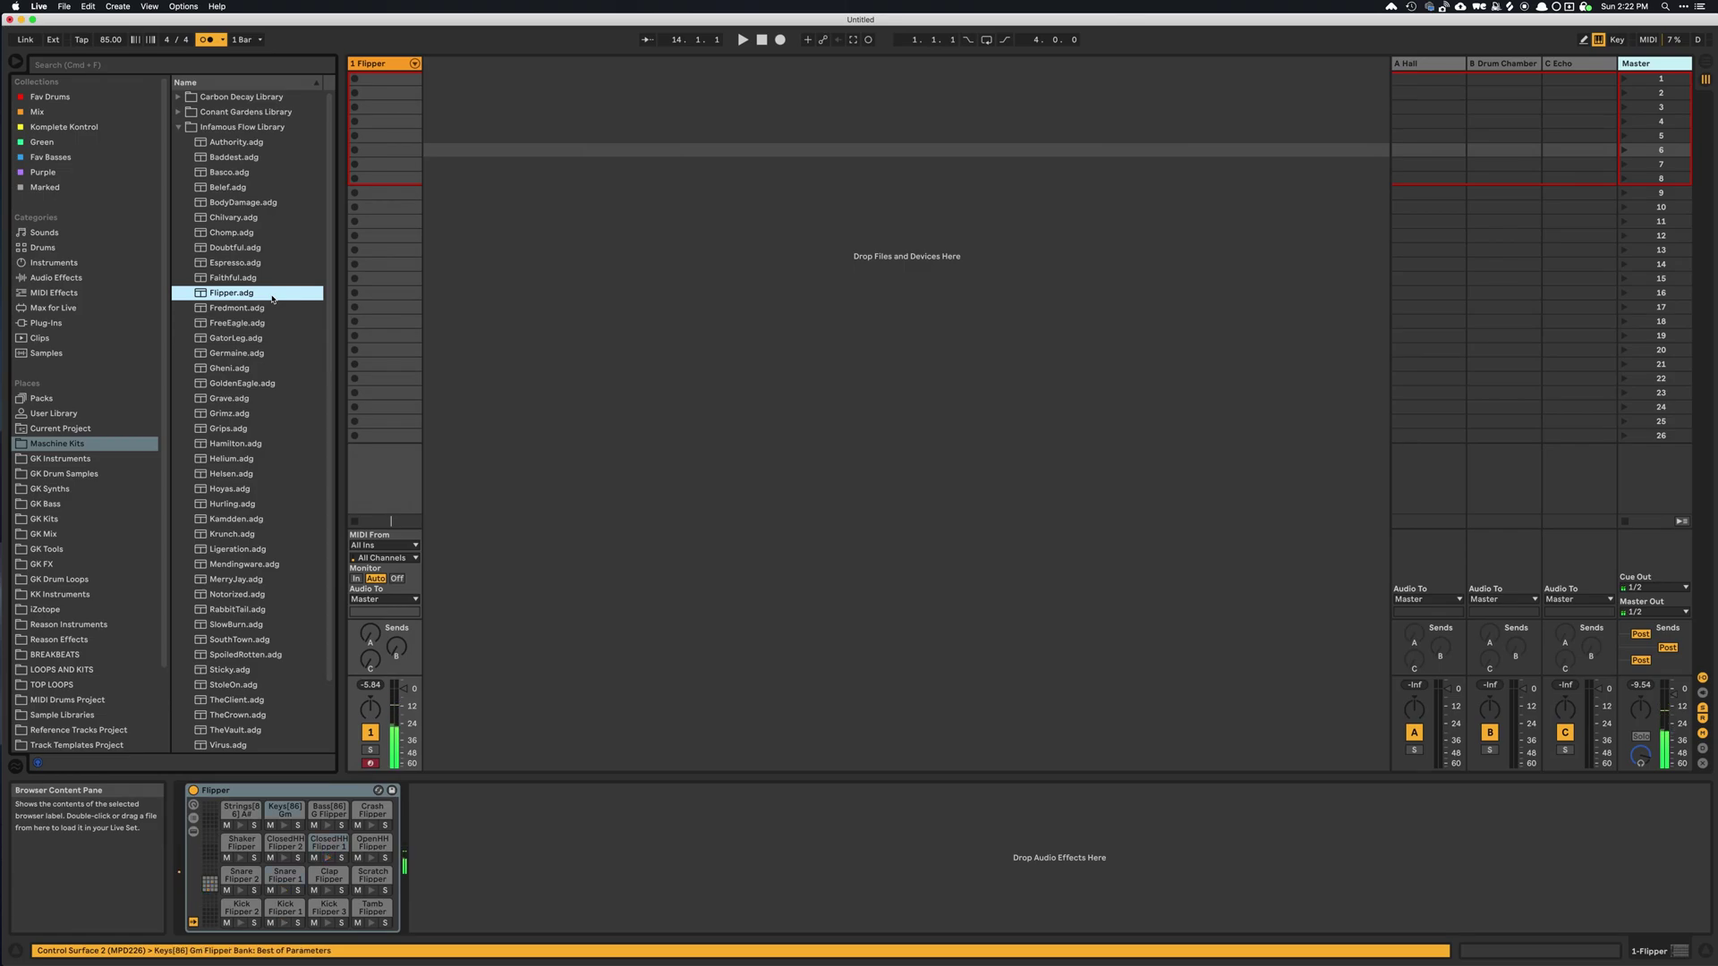
- Load the Gheni.adg kit from the Infamous Flow Library onto drum track 1
click(253, 367)
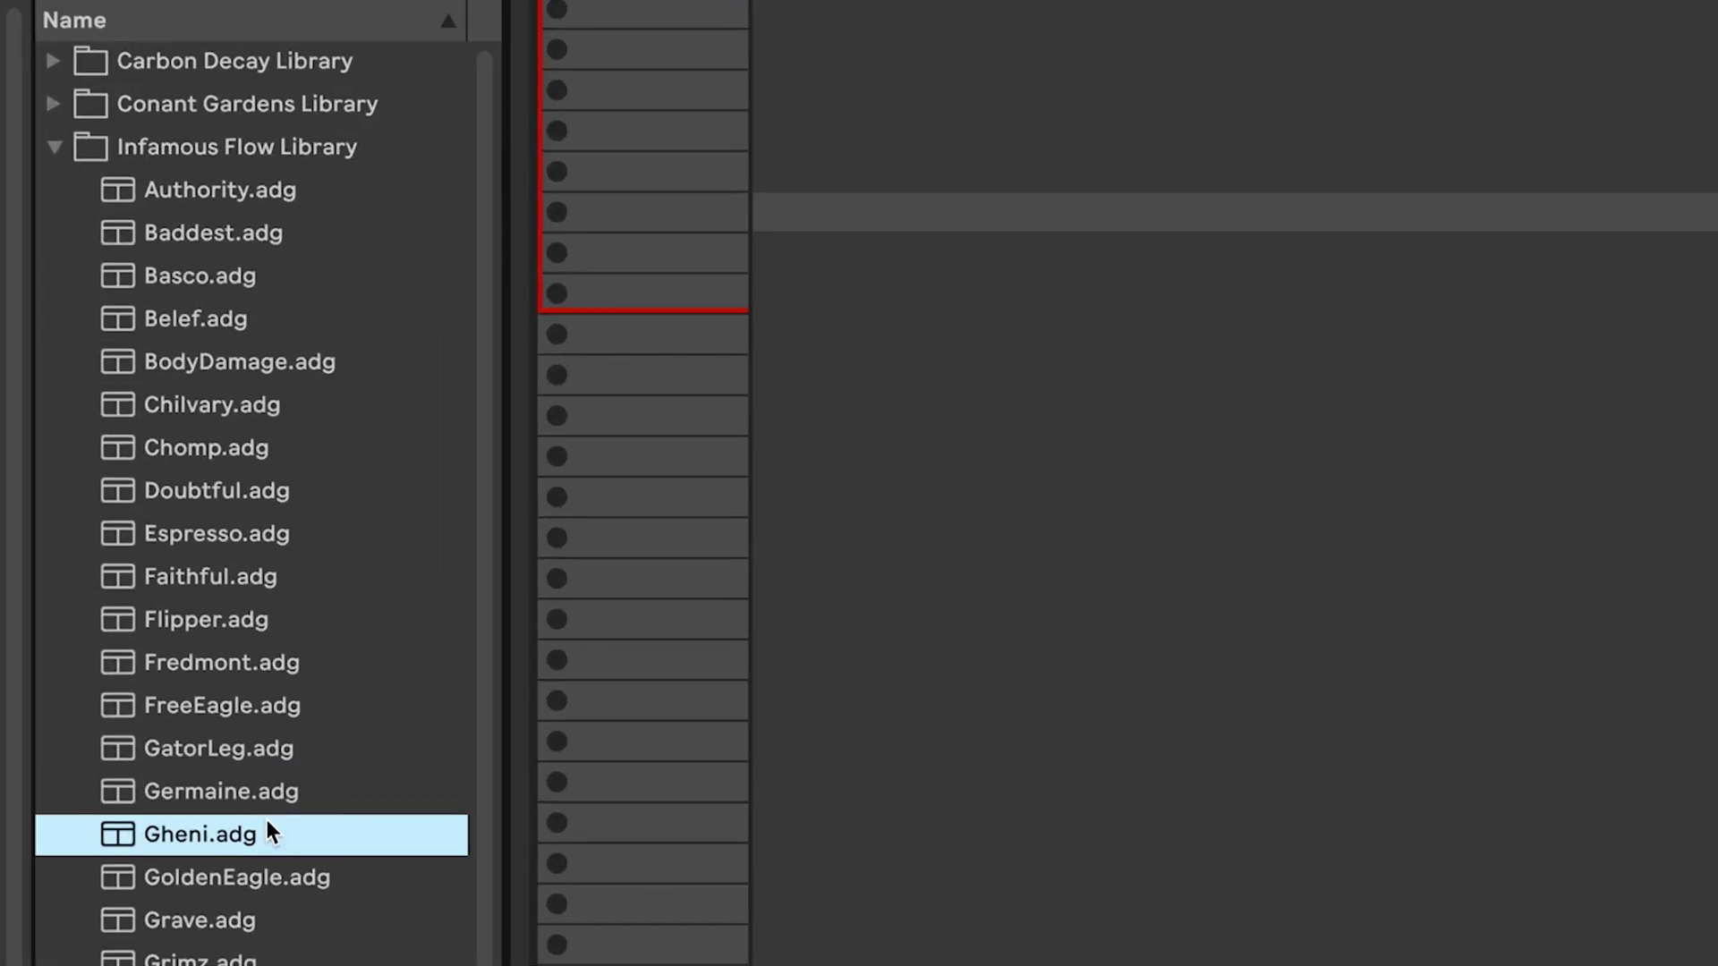
double_click(269, 830)
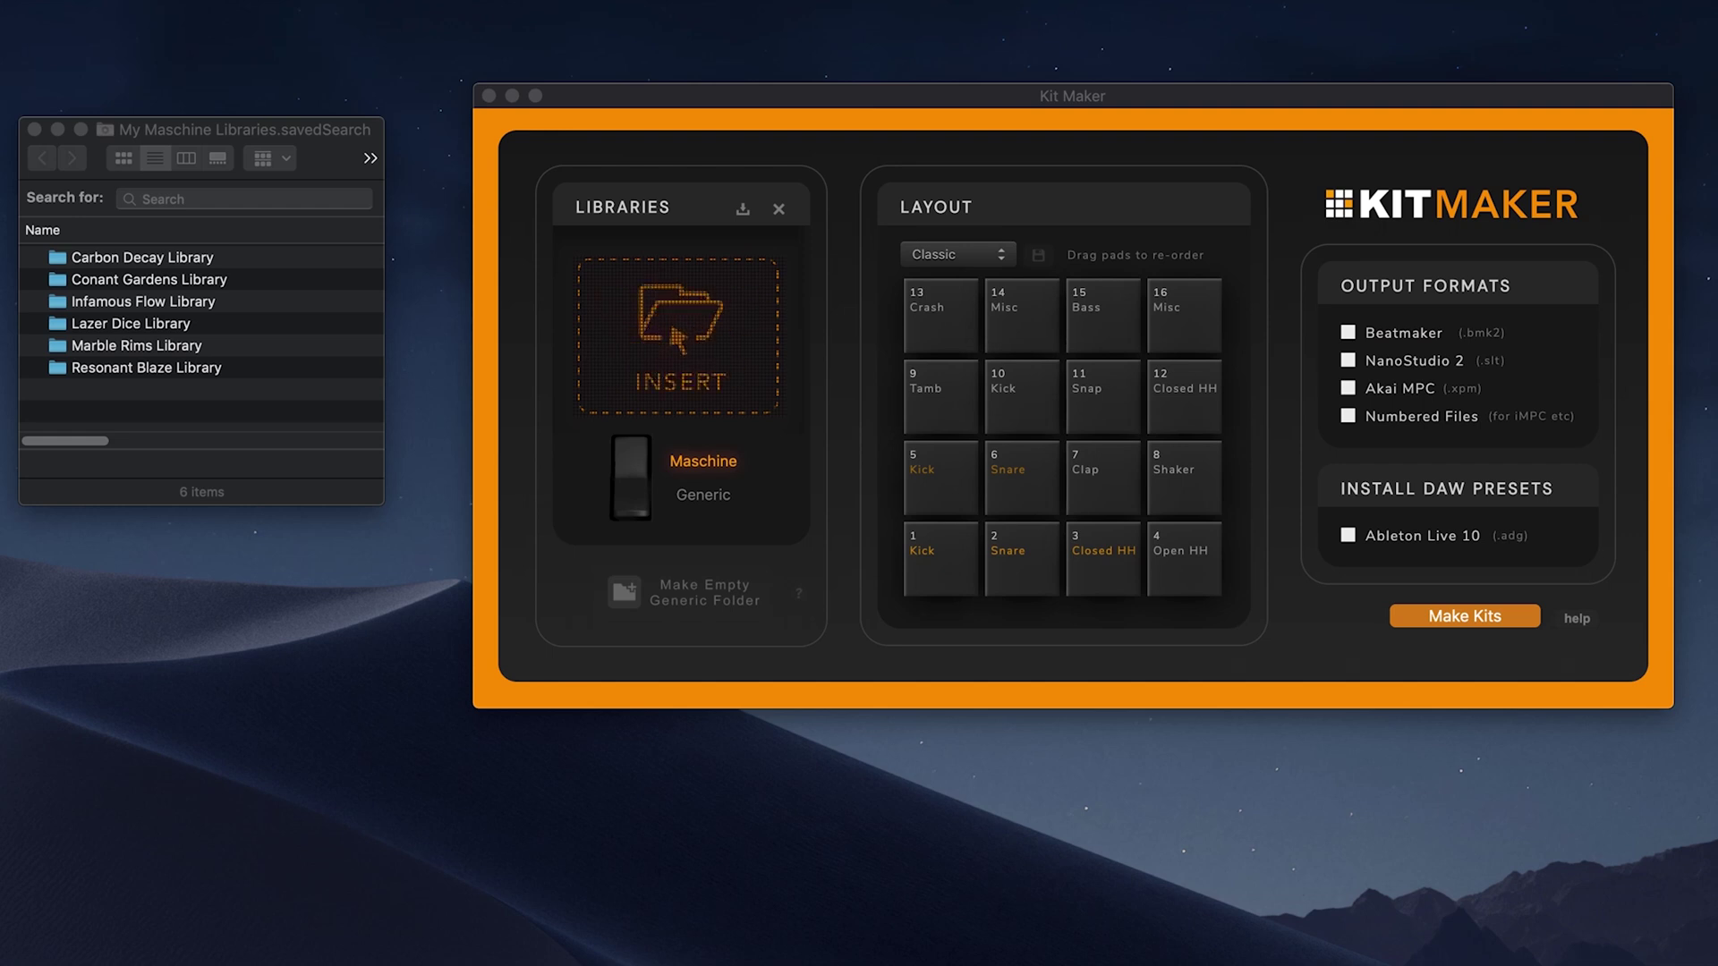
- Add all six Maschine library folders from Finder to Kit Maker's Libraries list
click(92, 257)
key(super+a)
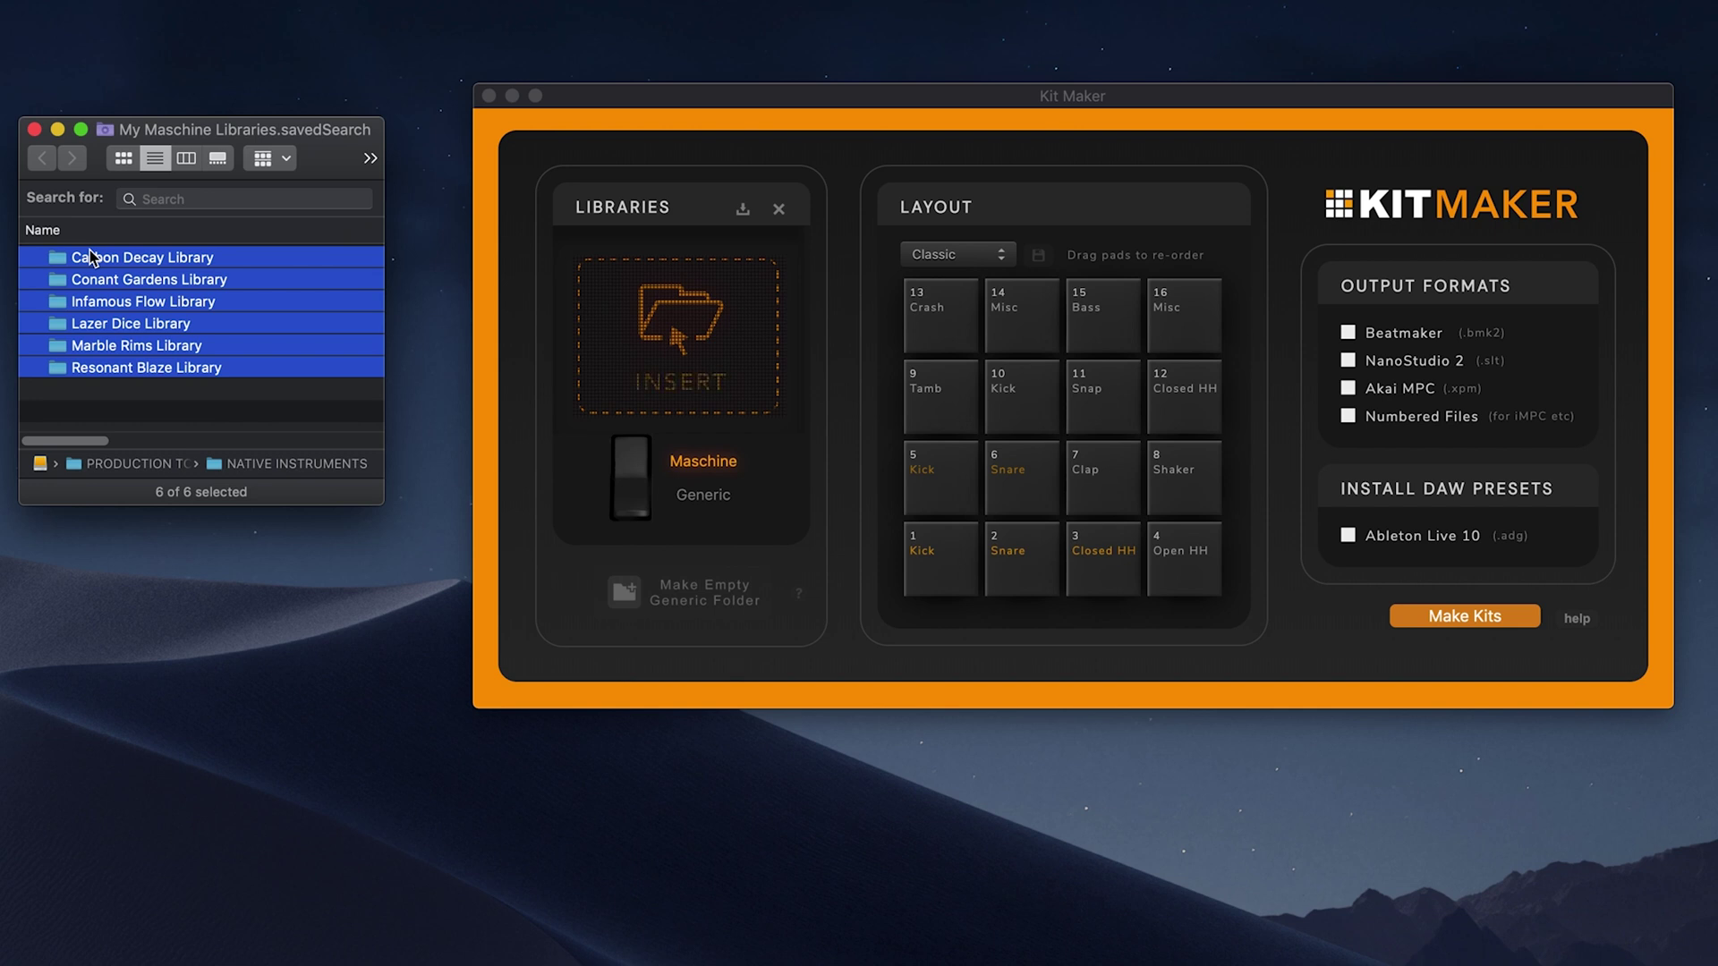
drag(92, 257, 811, 335)
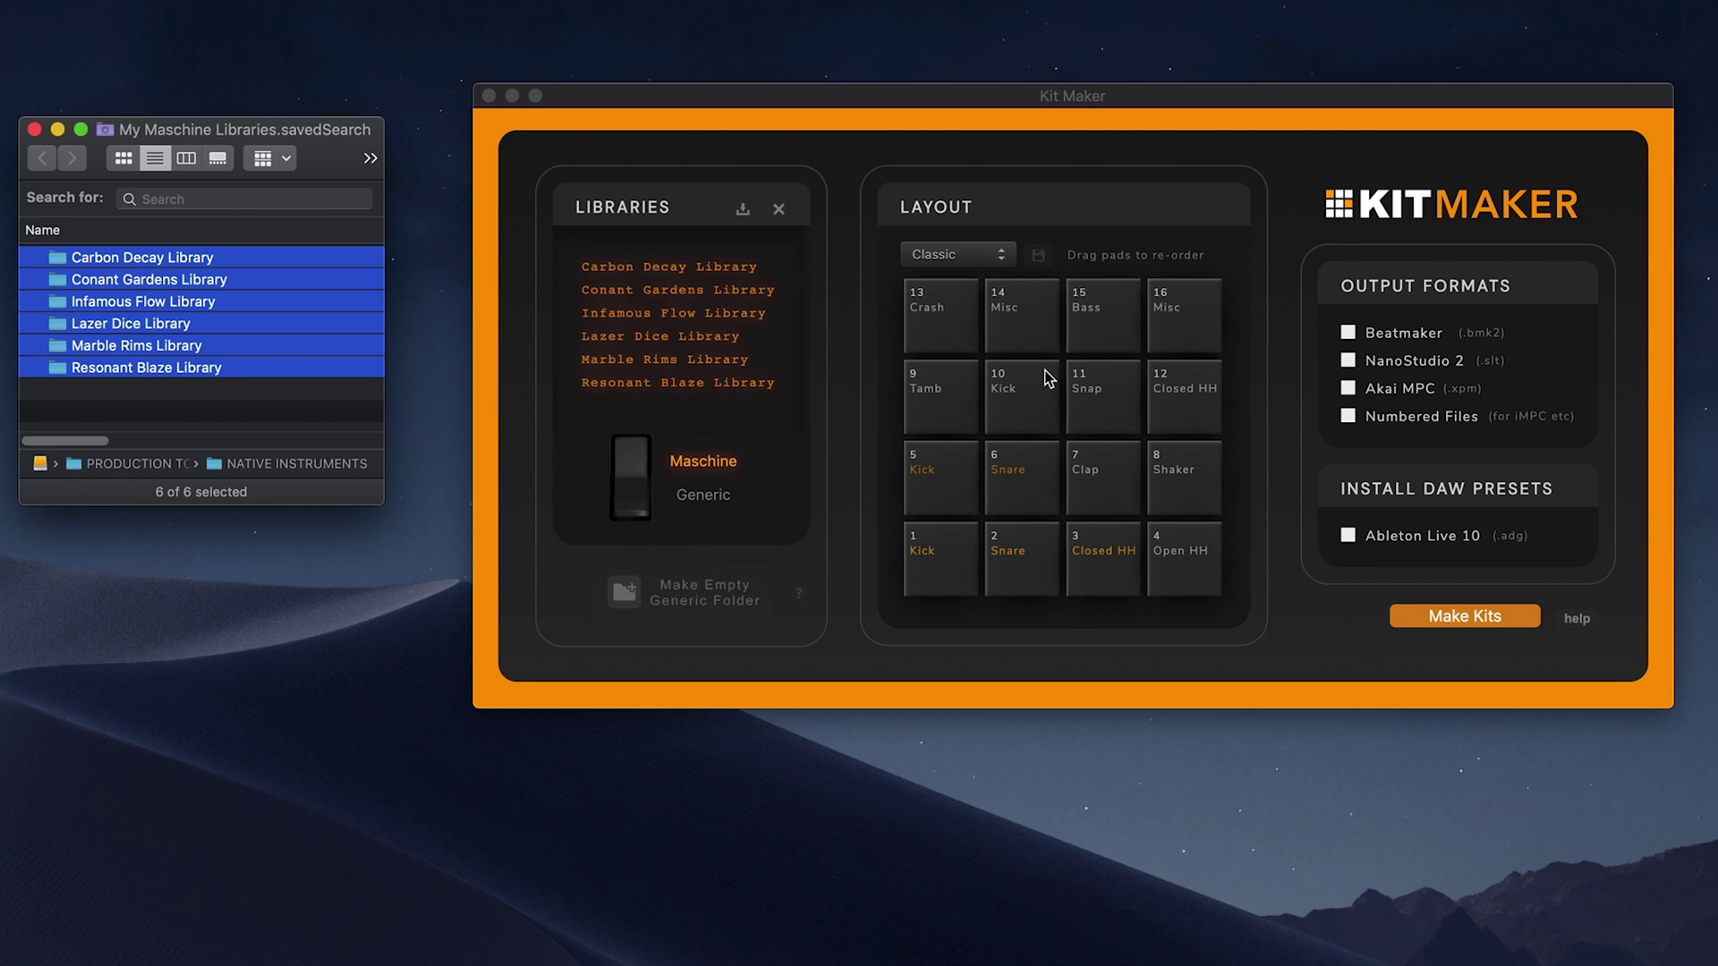
- Try swapping a couple of pads, then set the pad layout to the Ergonomic preset
click(1200, 431)
click(1033, 420)
drag(1033, 420, 1165, 480)
drag(1020, 318, 1022, 476)
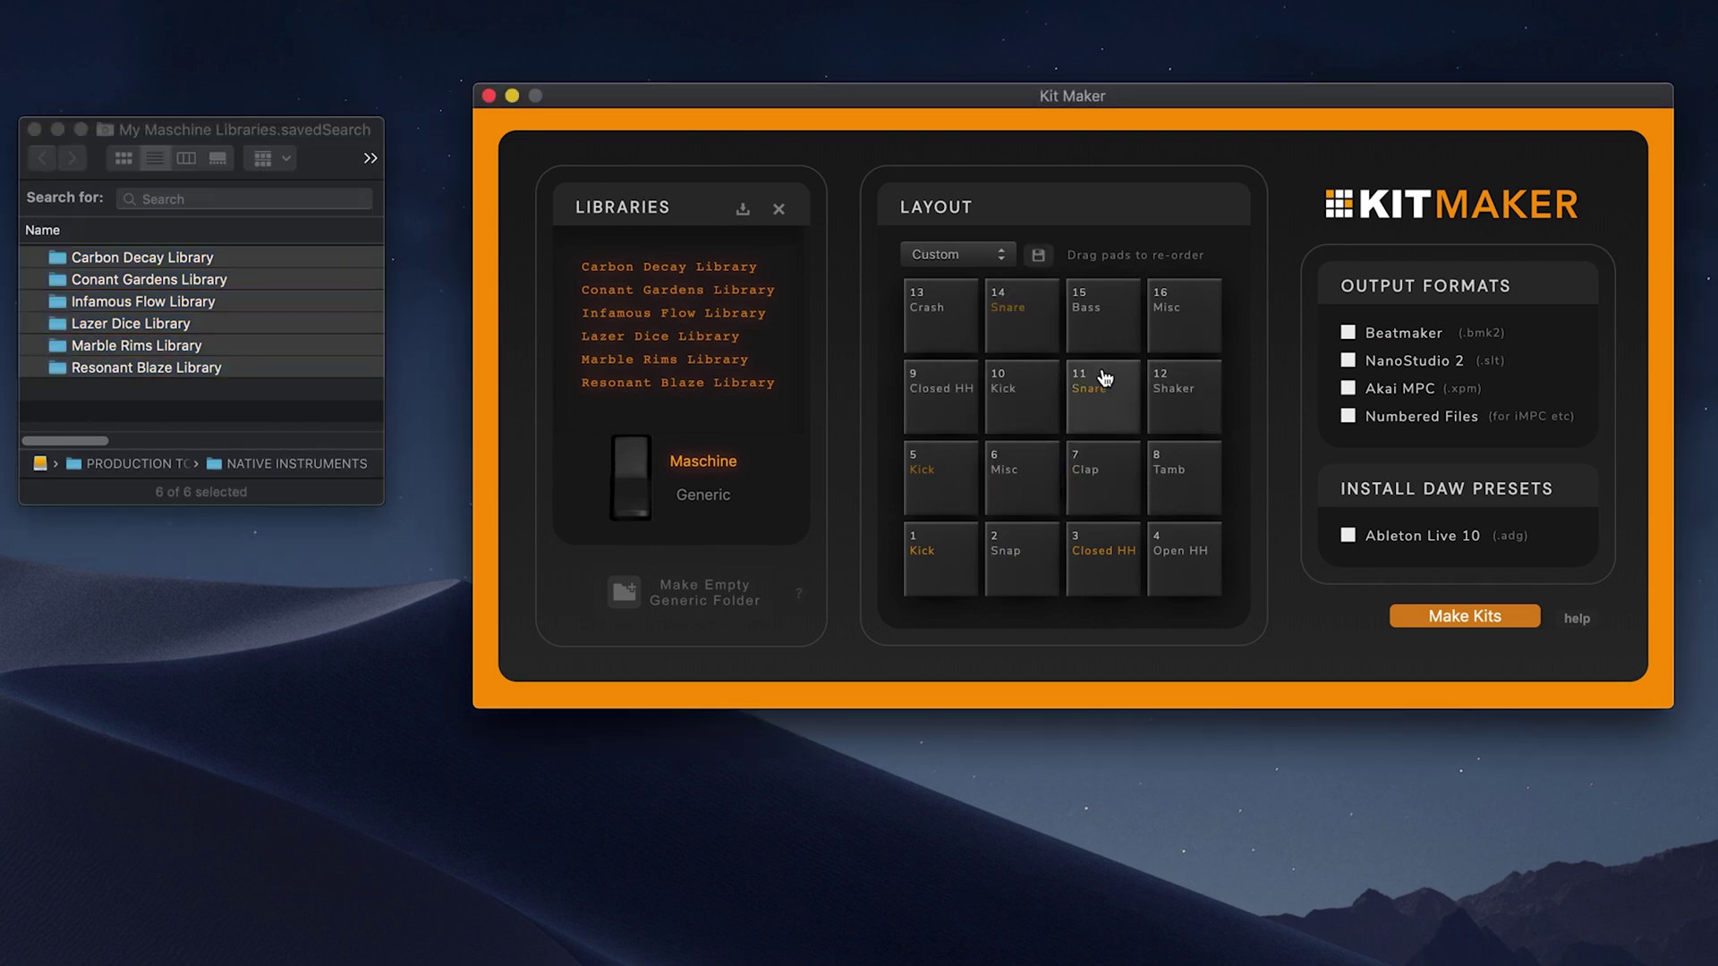
click(956, 254)
click(951, 237)
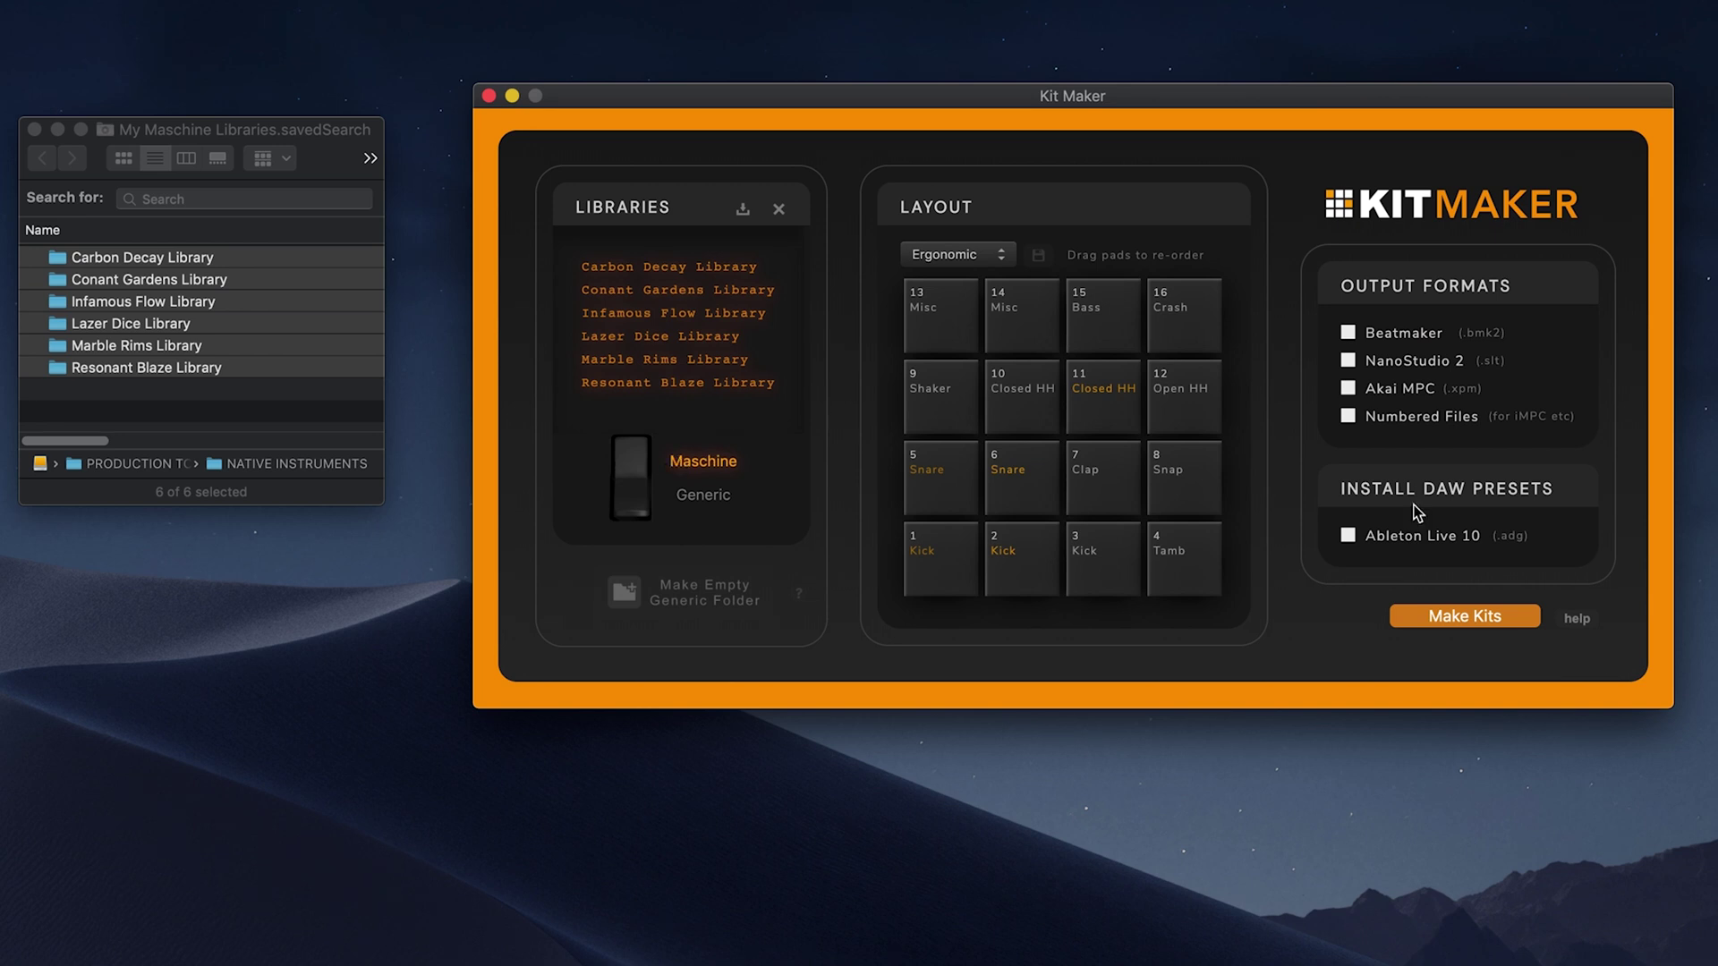
- Make the kits with Ableton Live 10 presets enabled and confirm the Kits Made message
click(1413, 538)
click(1500, 618)
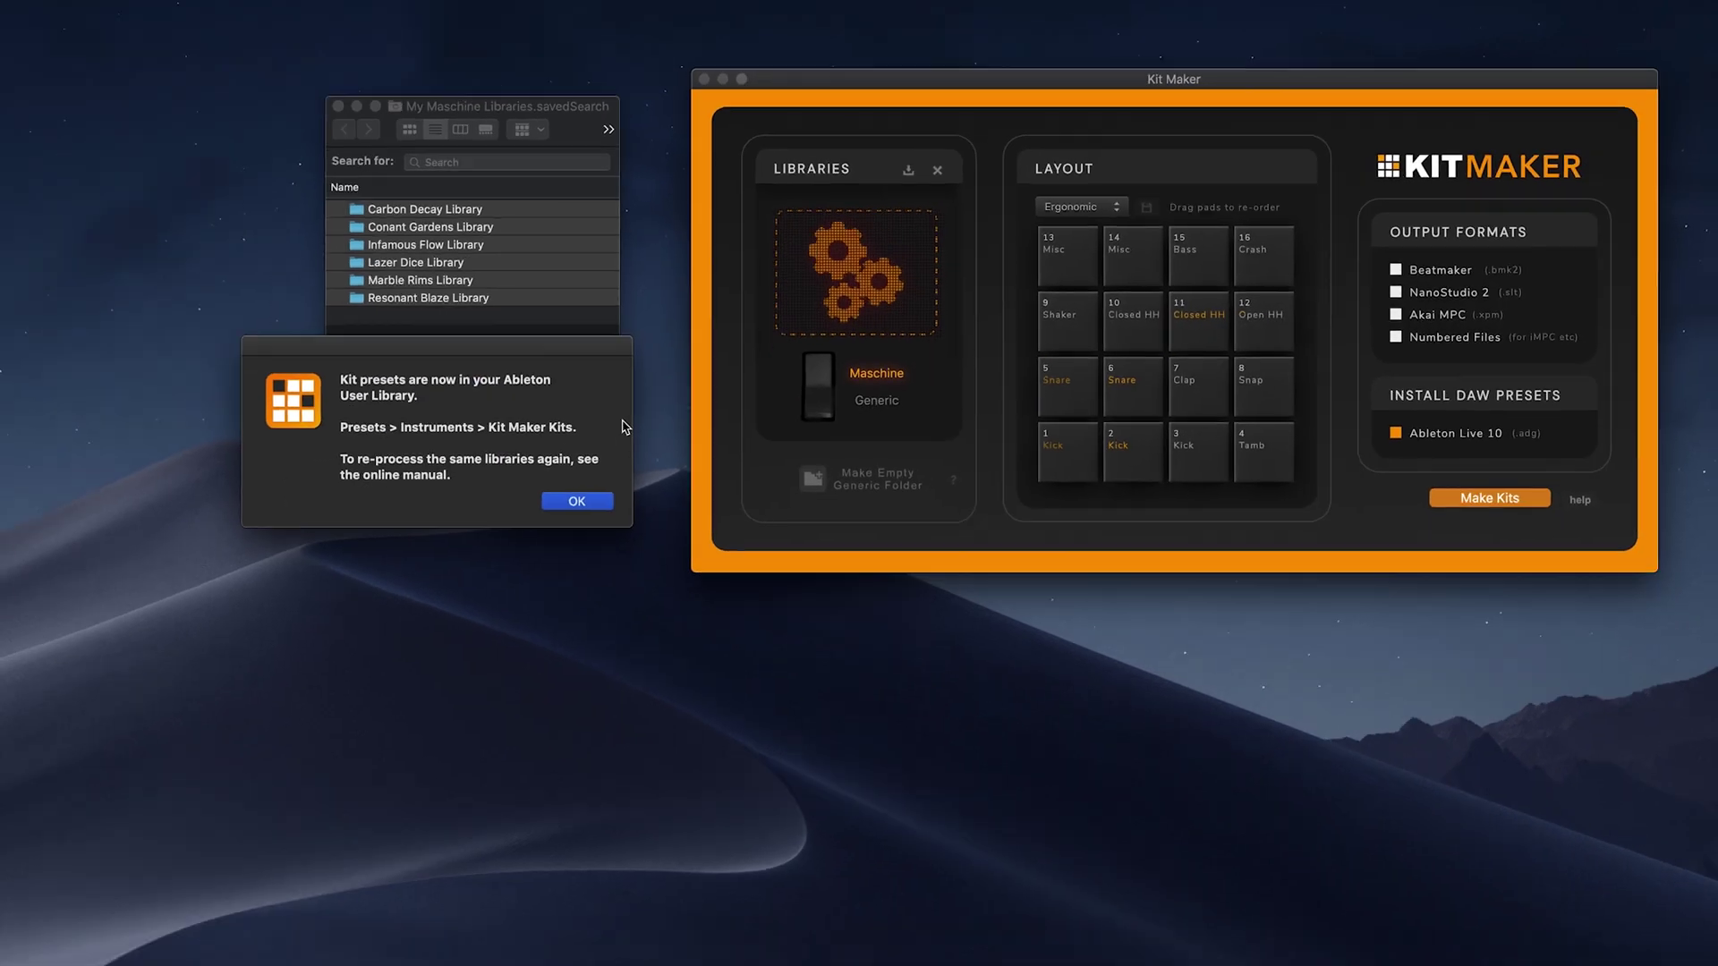
click(577, 501)
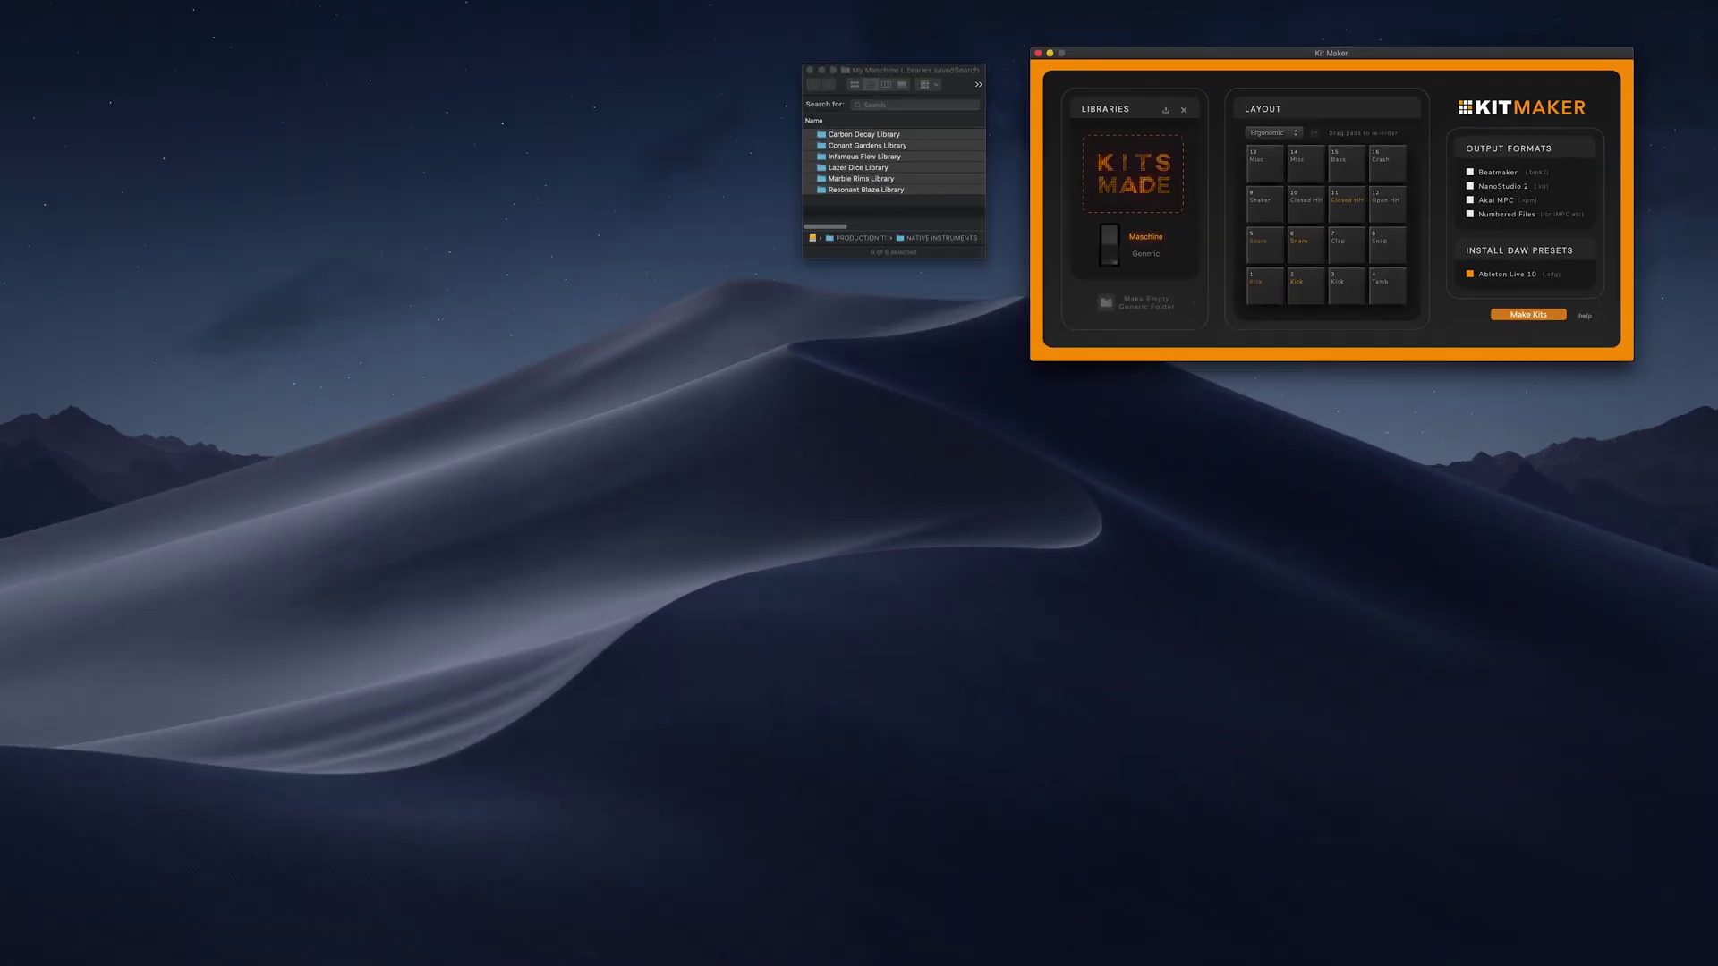
- Add the User Library's Maschine Kits folder to Places in Ableton's browser and open it
click(426, 950)
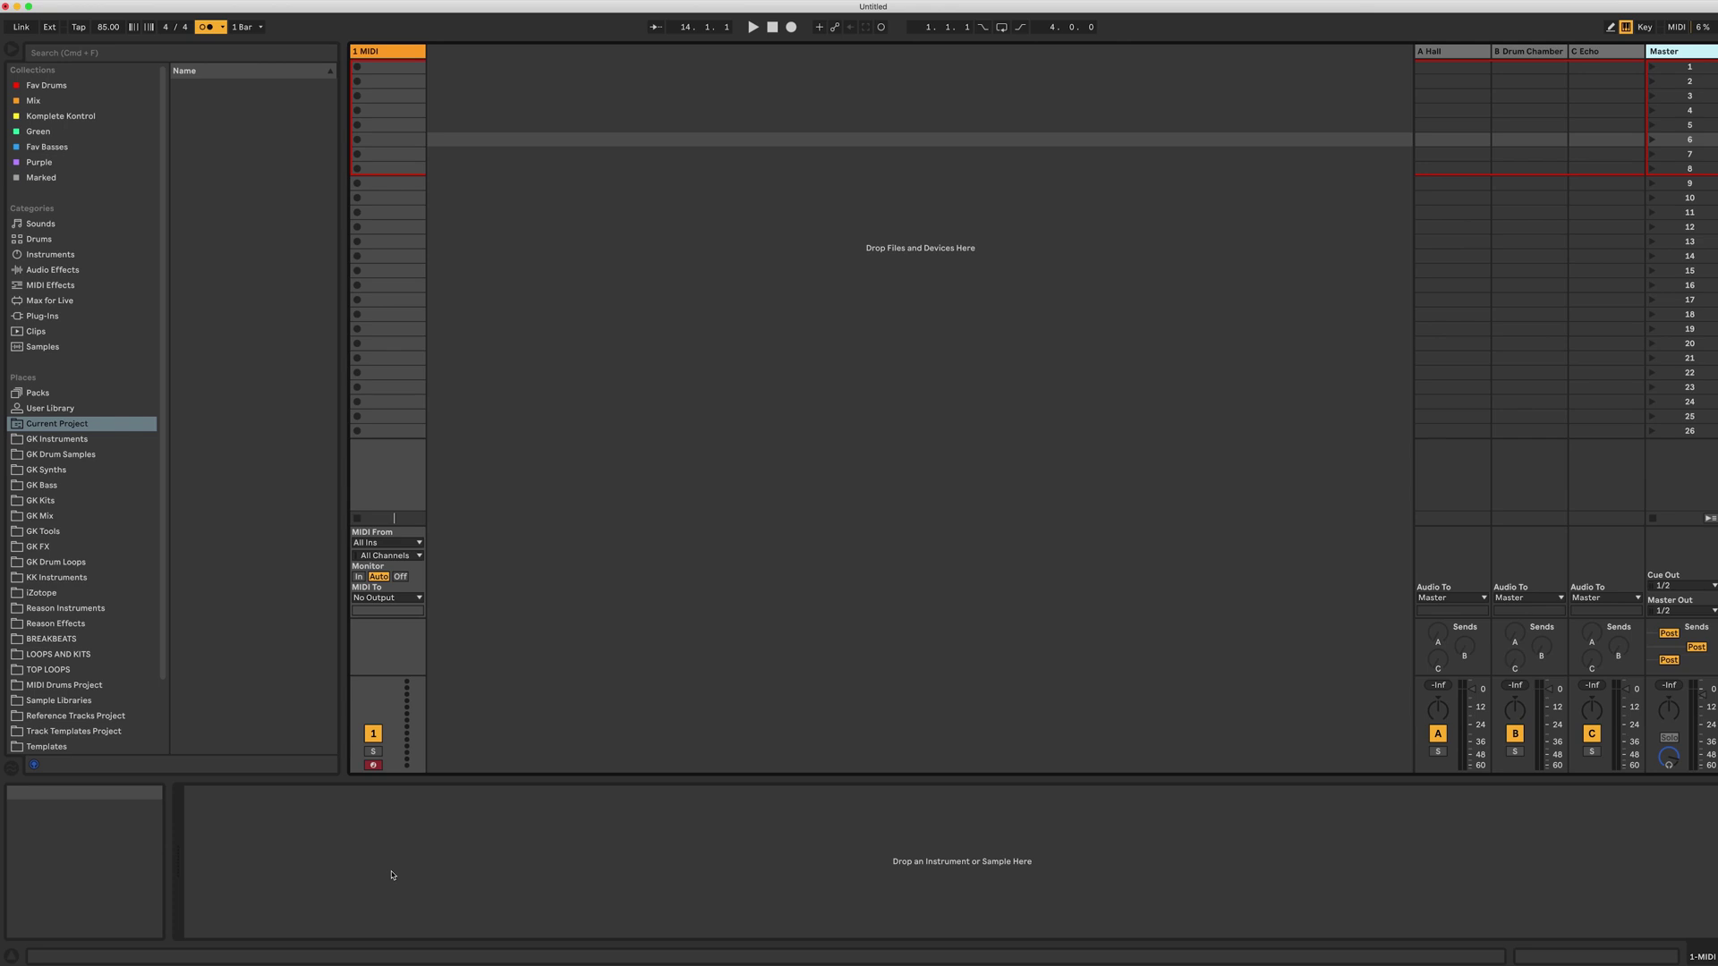
click(50, 408)
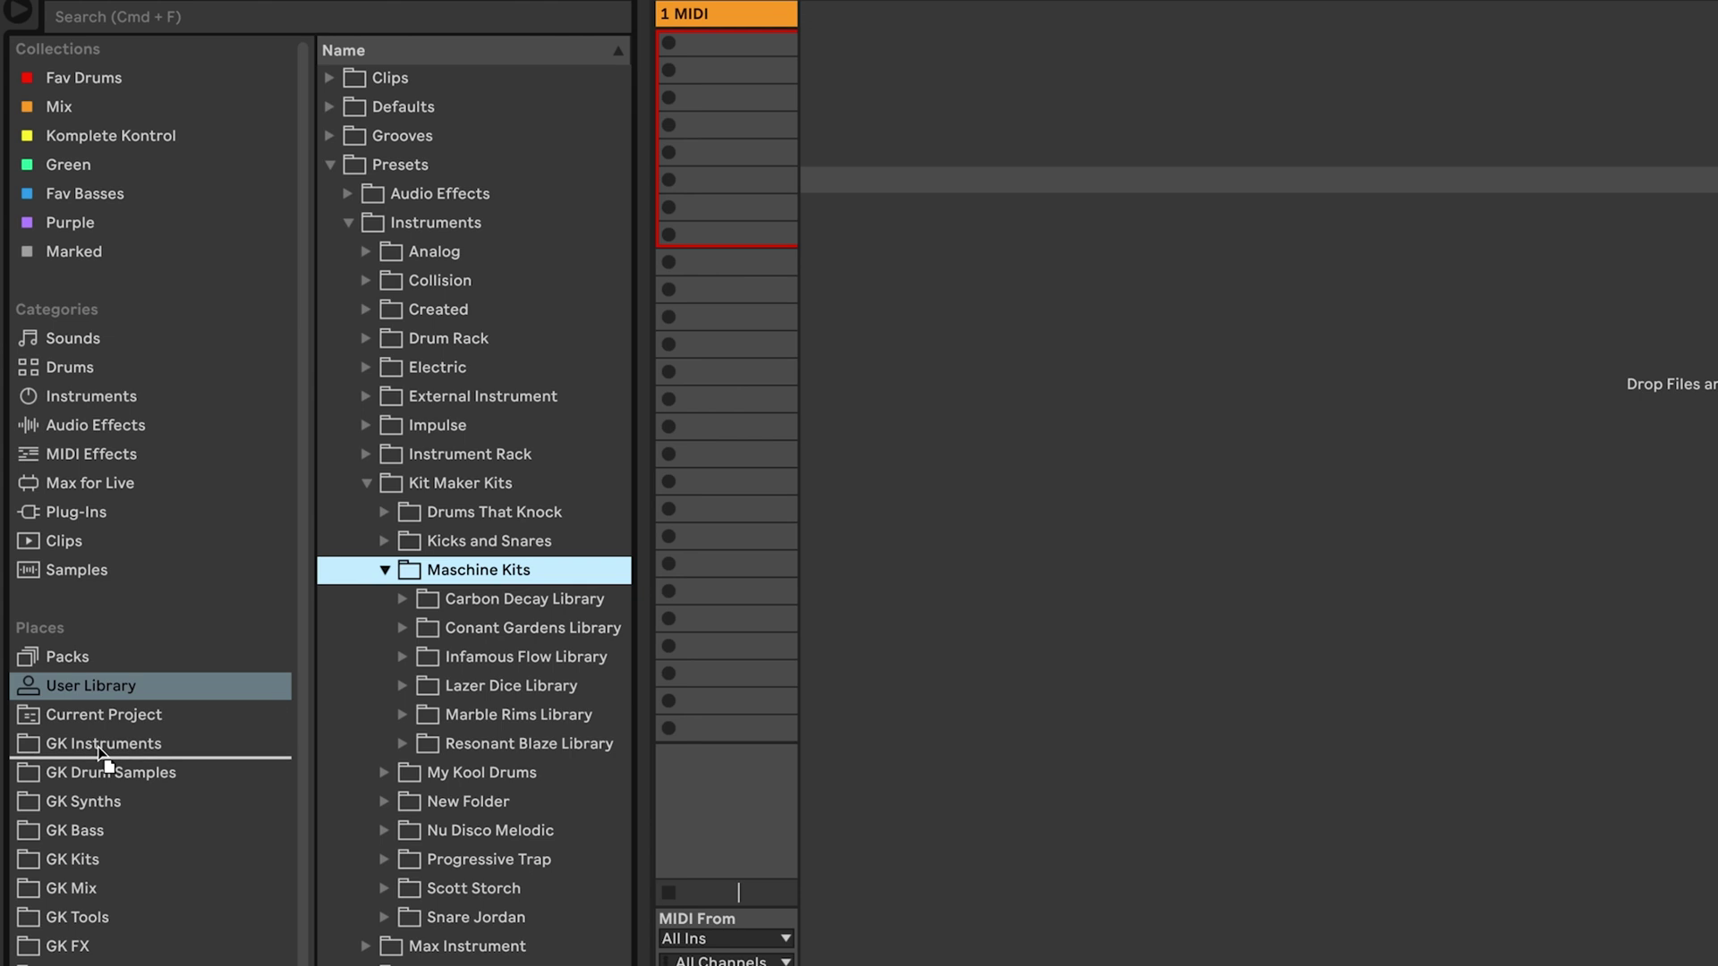
drag(122, 733, 122, 733)
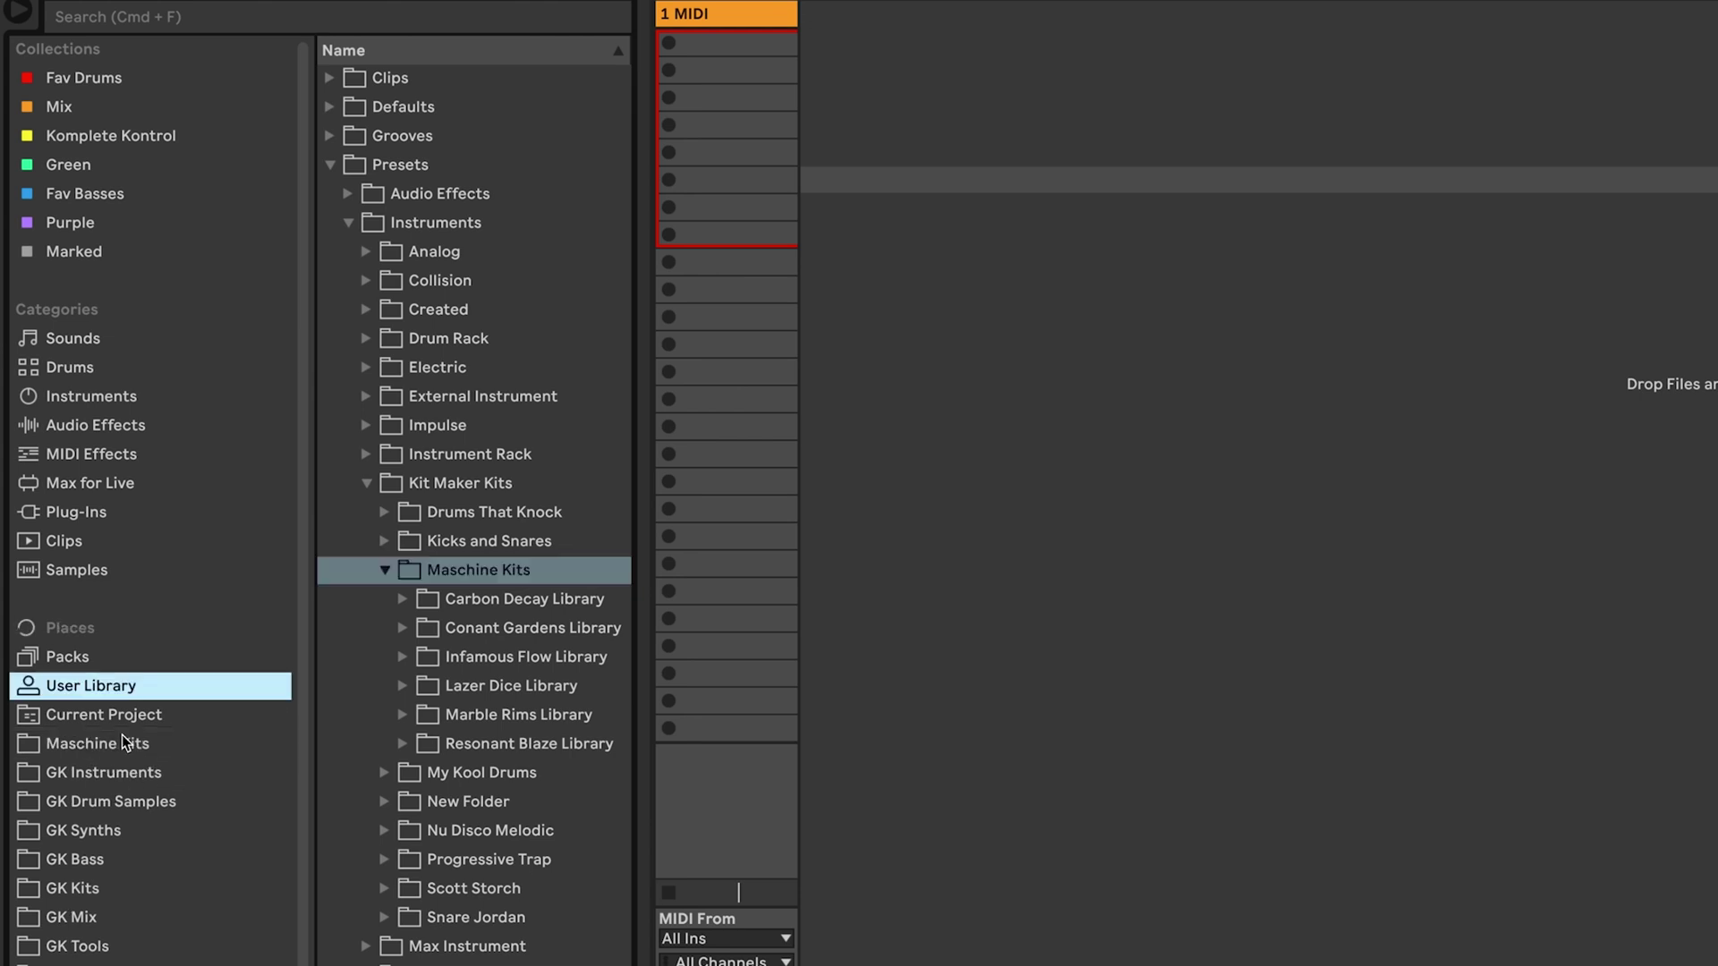
click(125, 743)
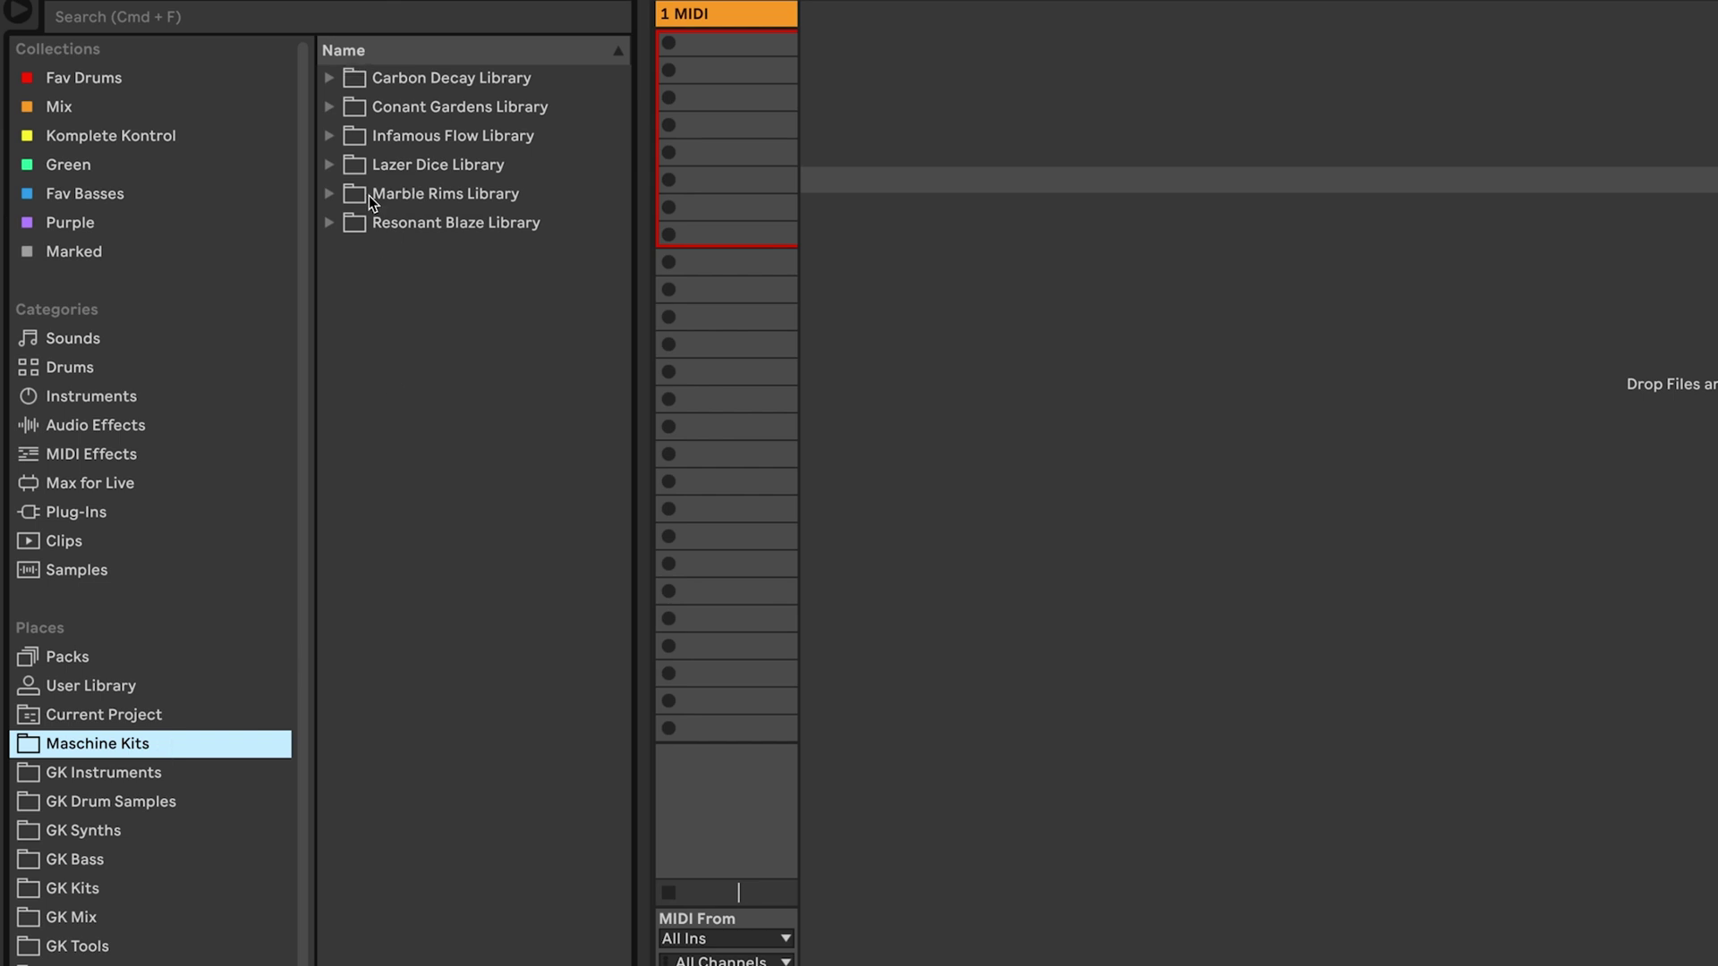
- Expand the Infamous Flow Library and load the BodyDamage kit onto the track
click(331, 108)
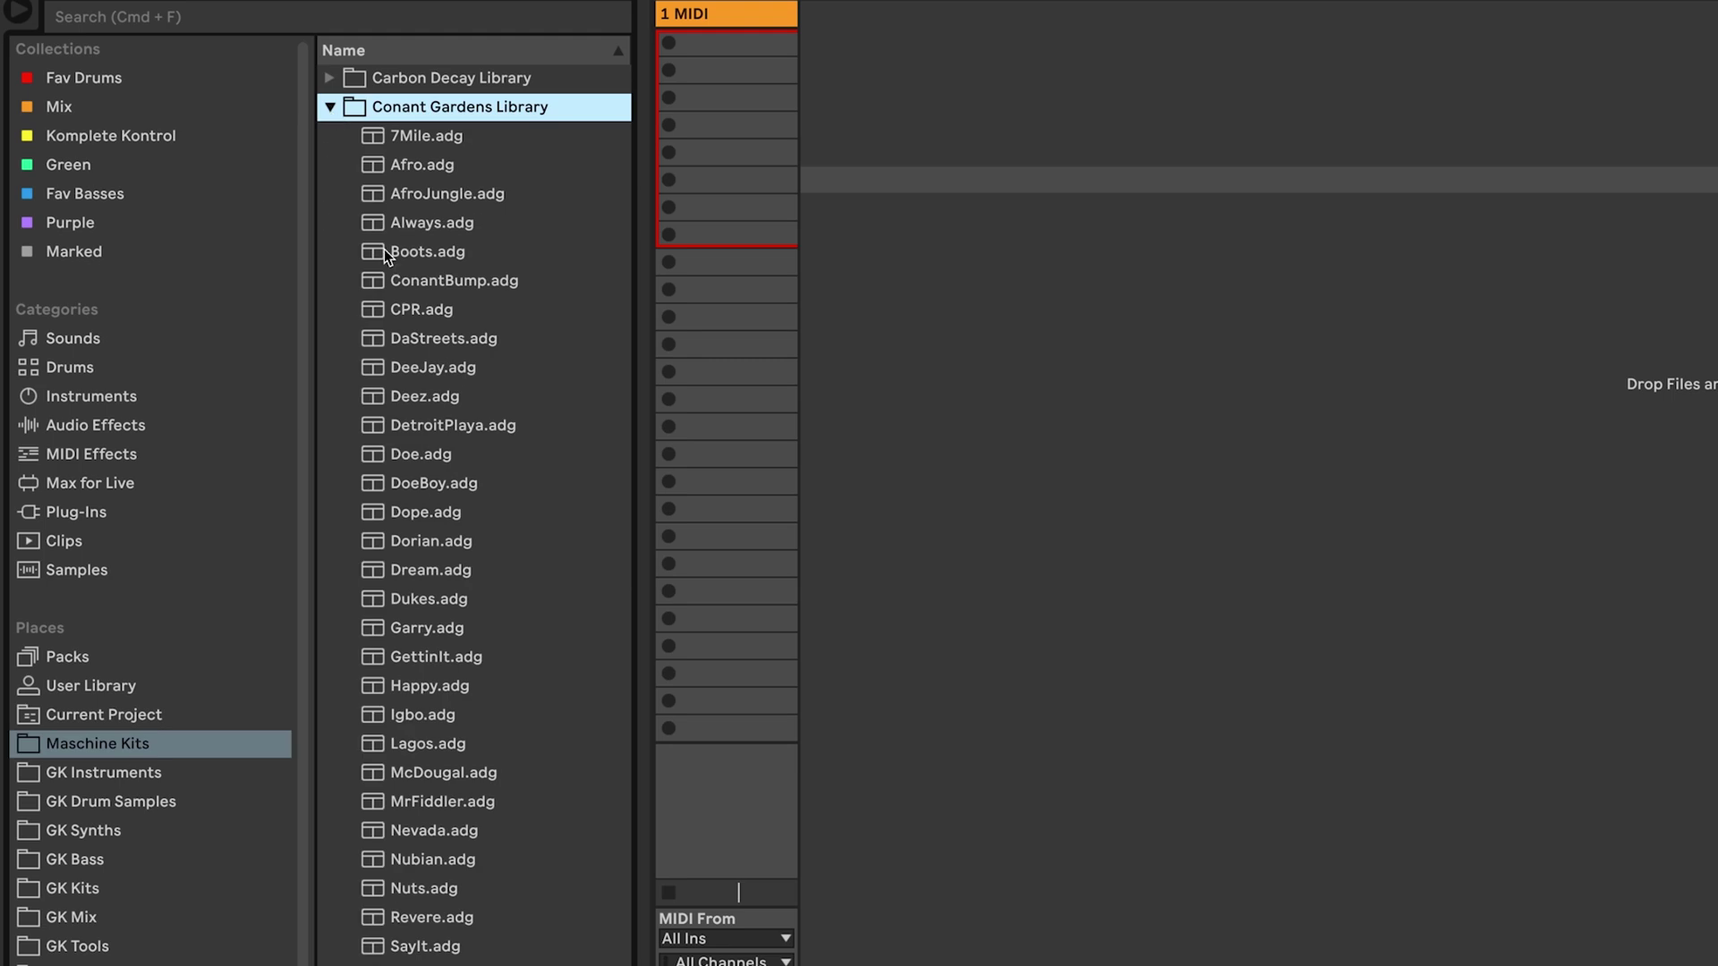
click(330, 108)
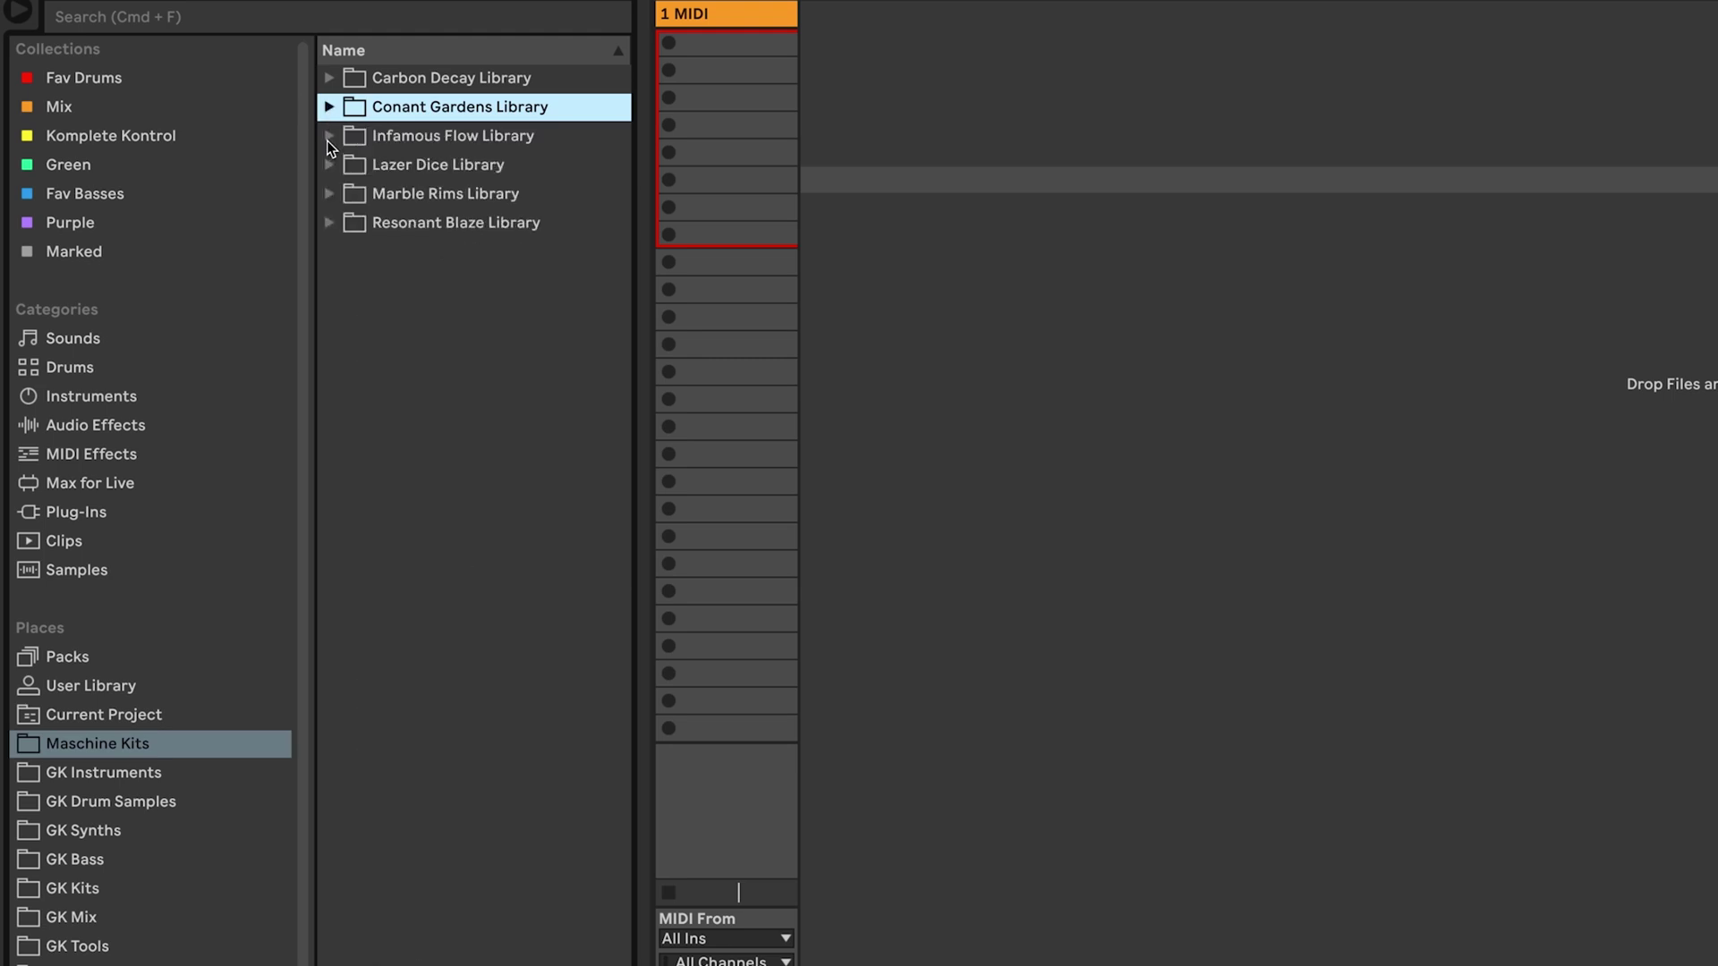
click(328, 139)
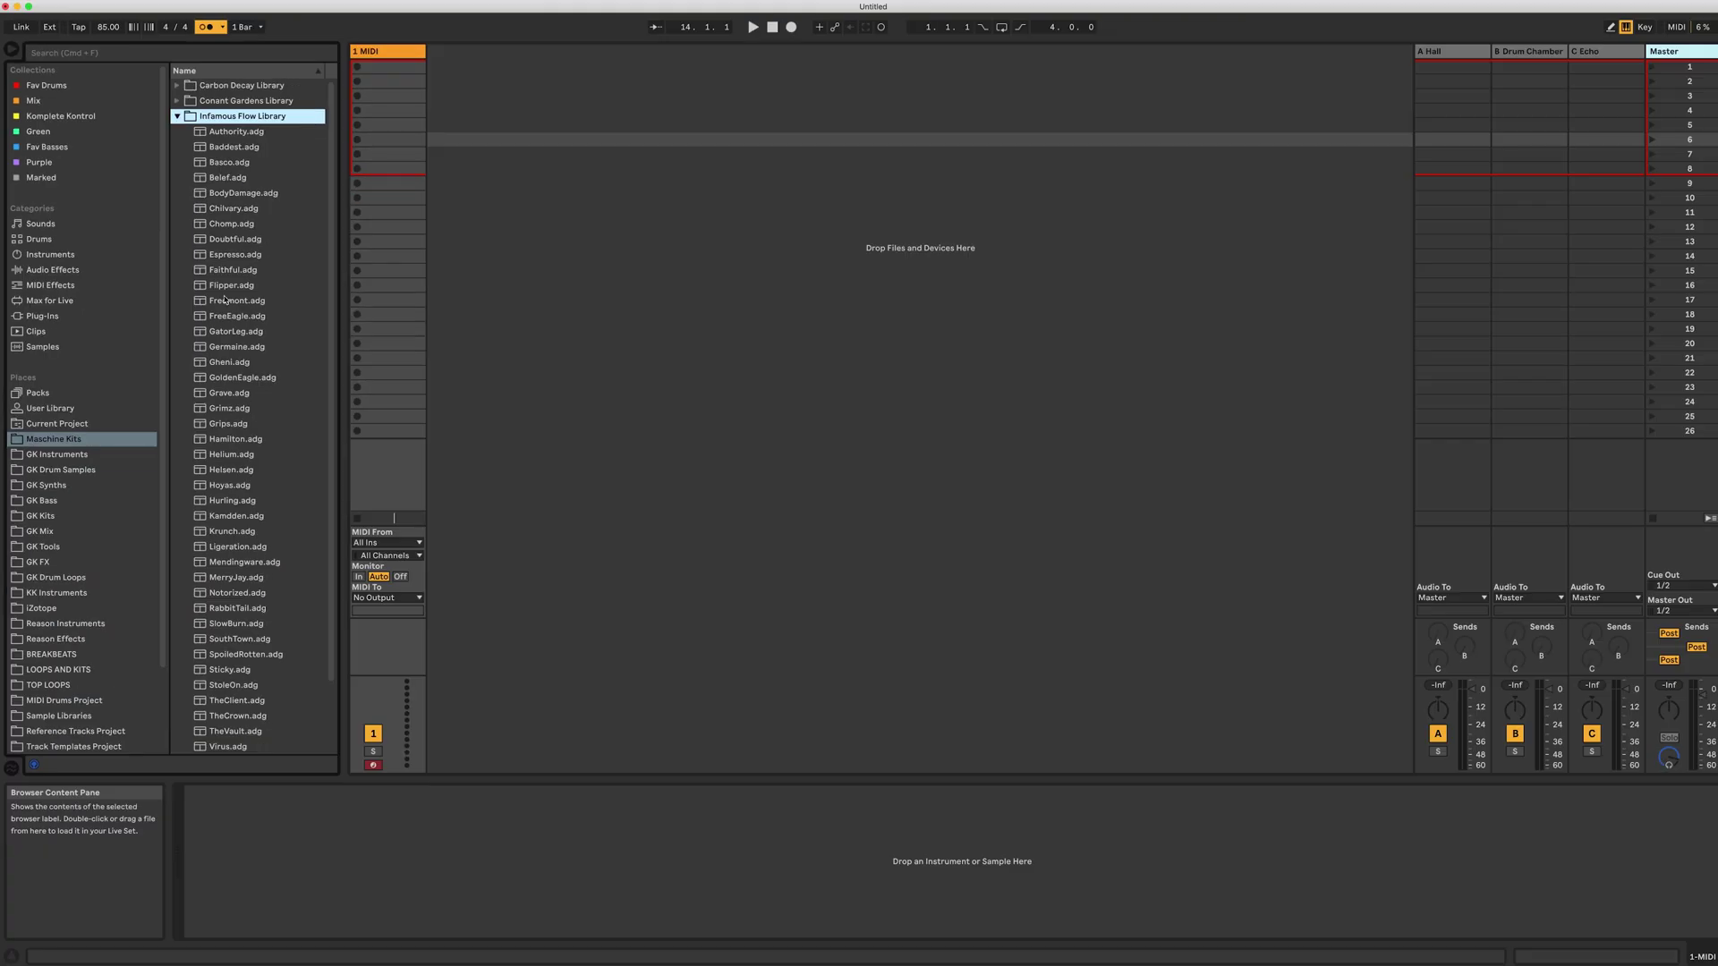
double_click(239, 195)
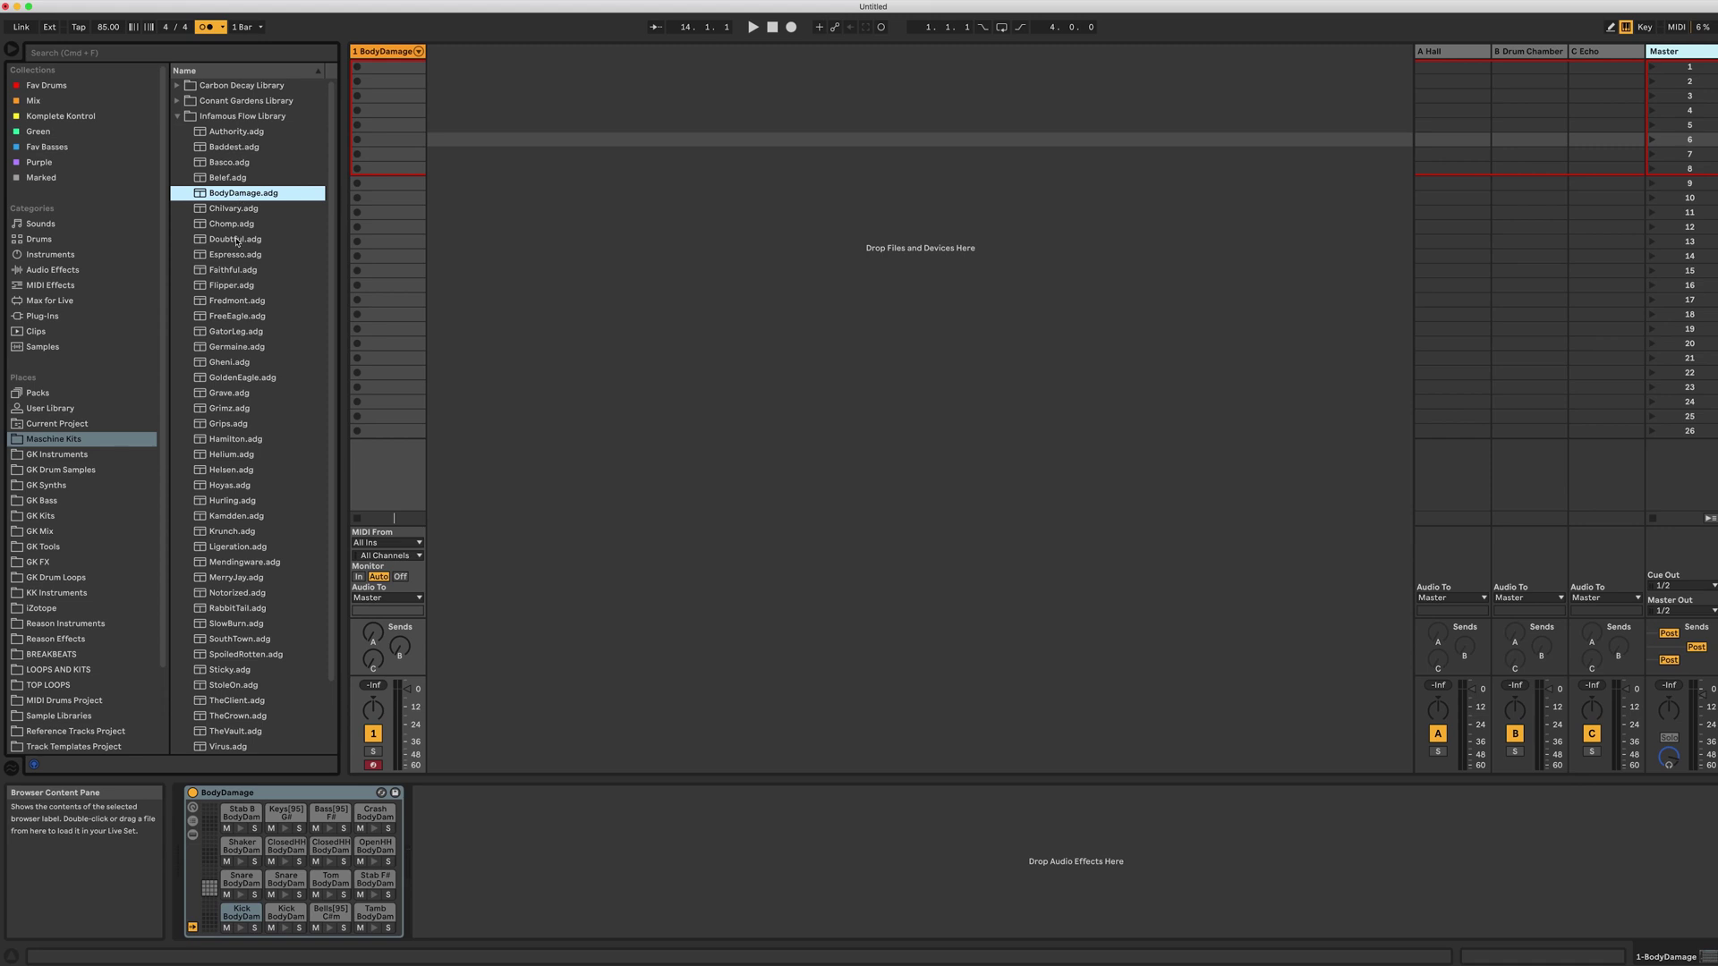
- Audition the Doubtful, Flipper, Gheni and Helsen kits in turn
click(234, 239)
double_click(234, 239)
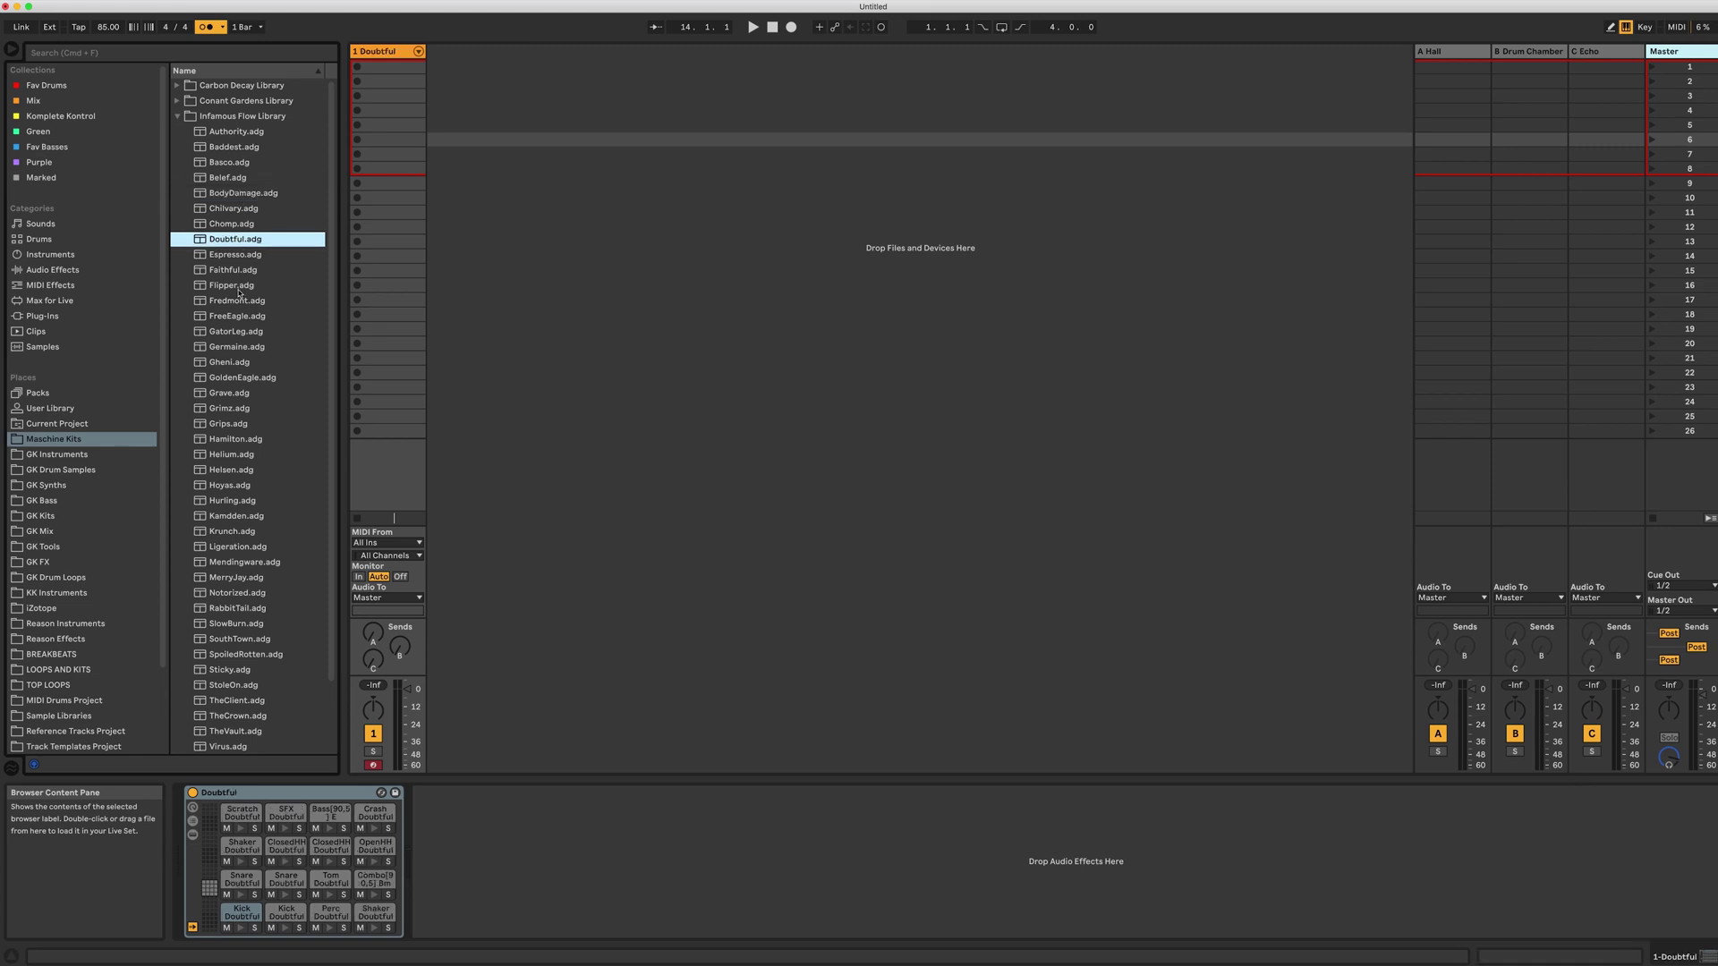
double_click(238, 288)
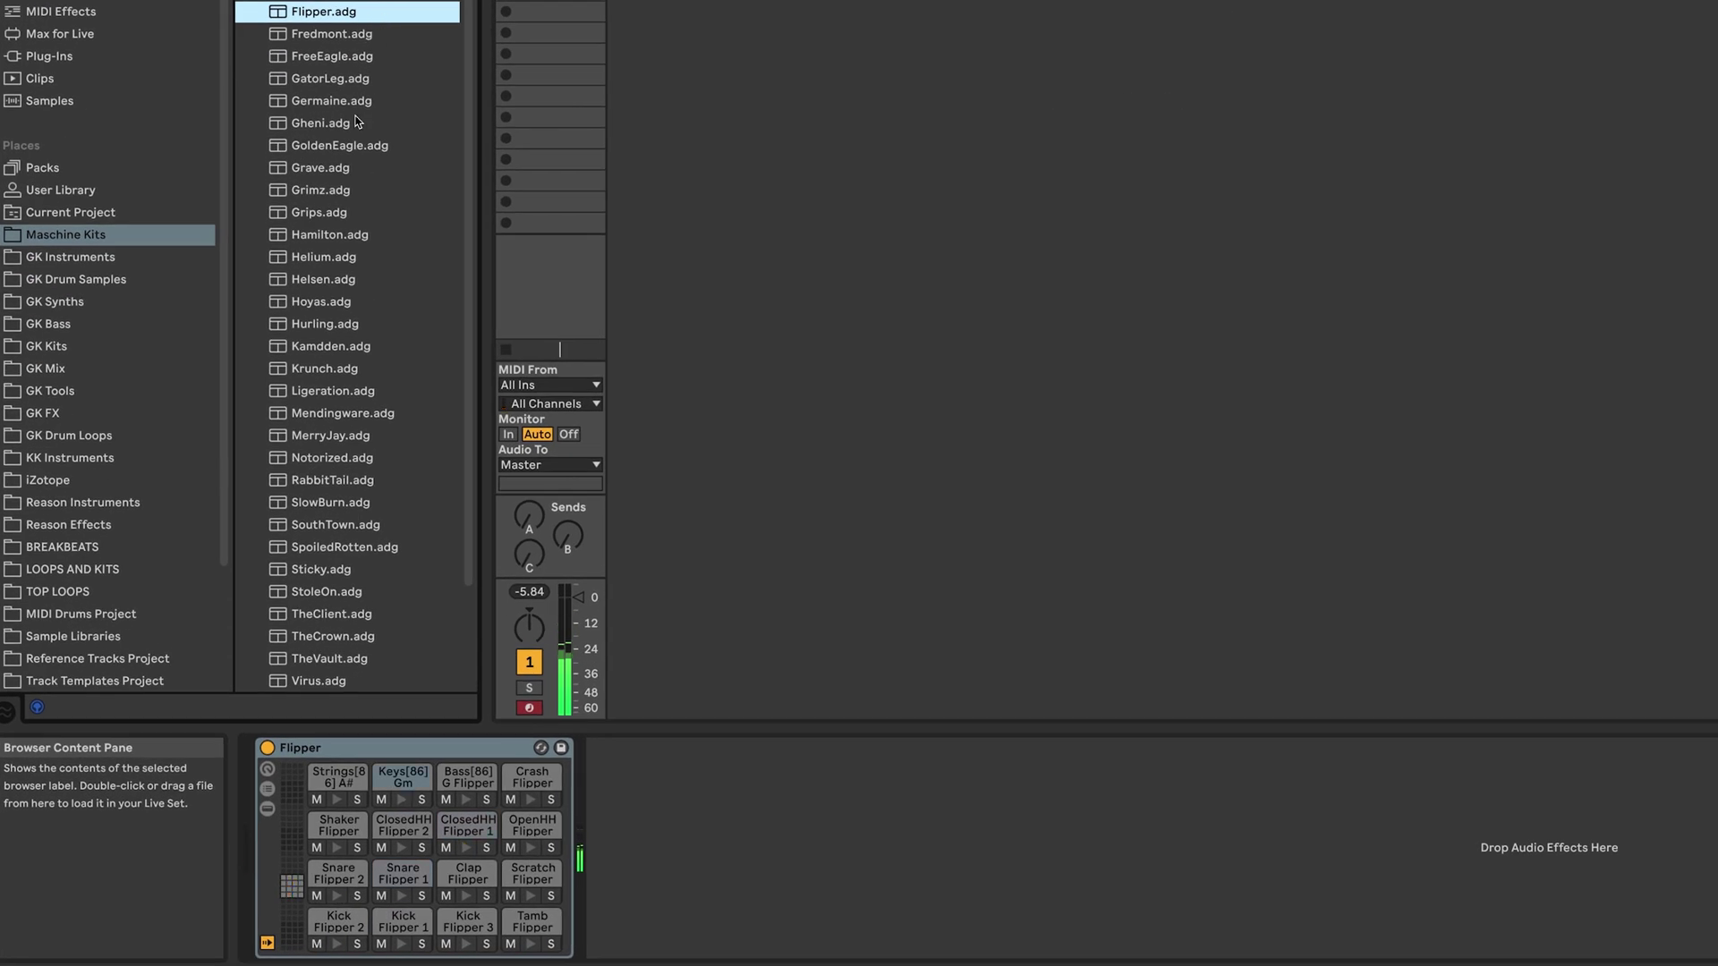
double_click(356, 120)
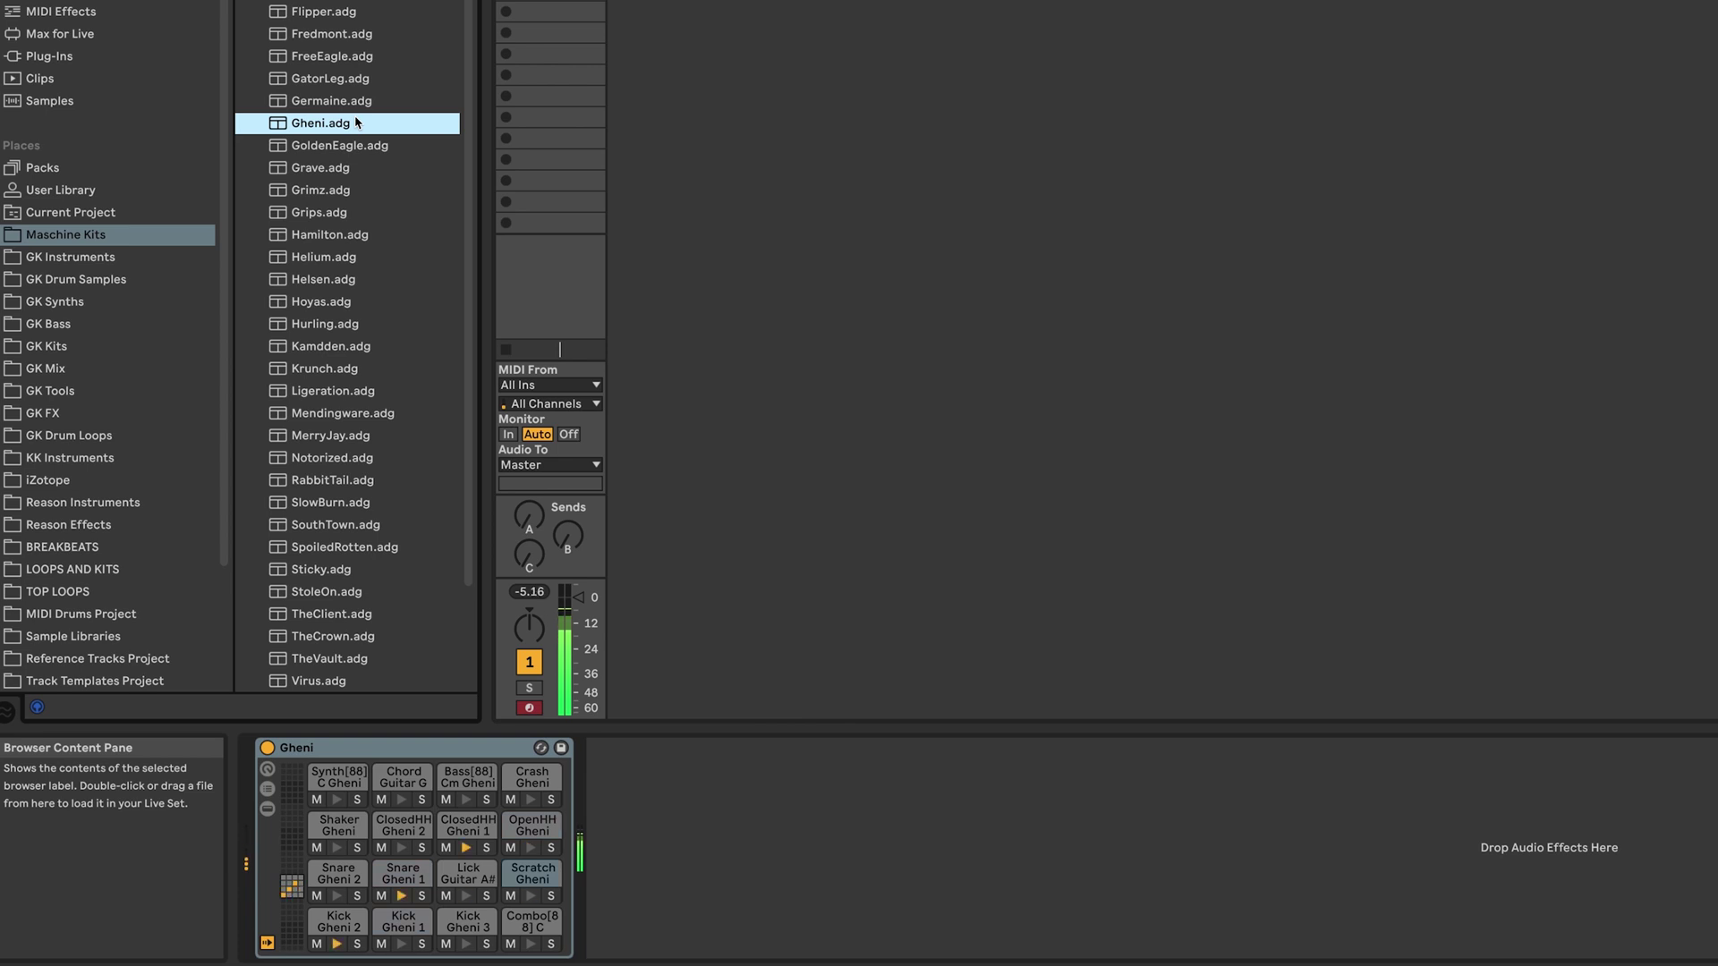
double_click(370, 282)
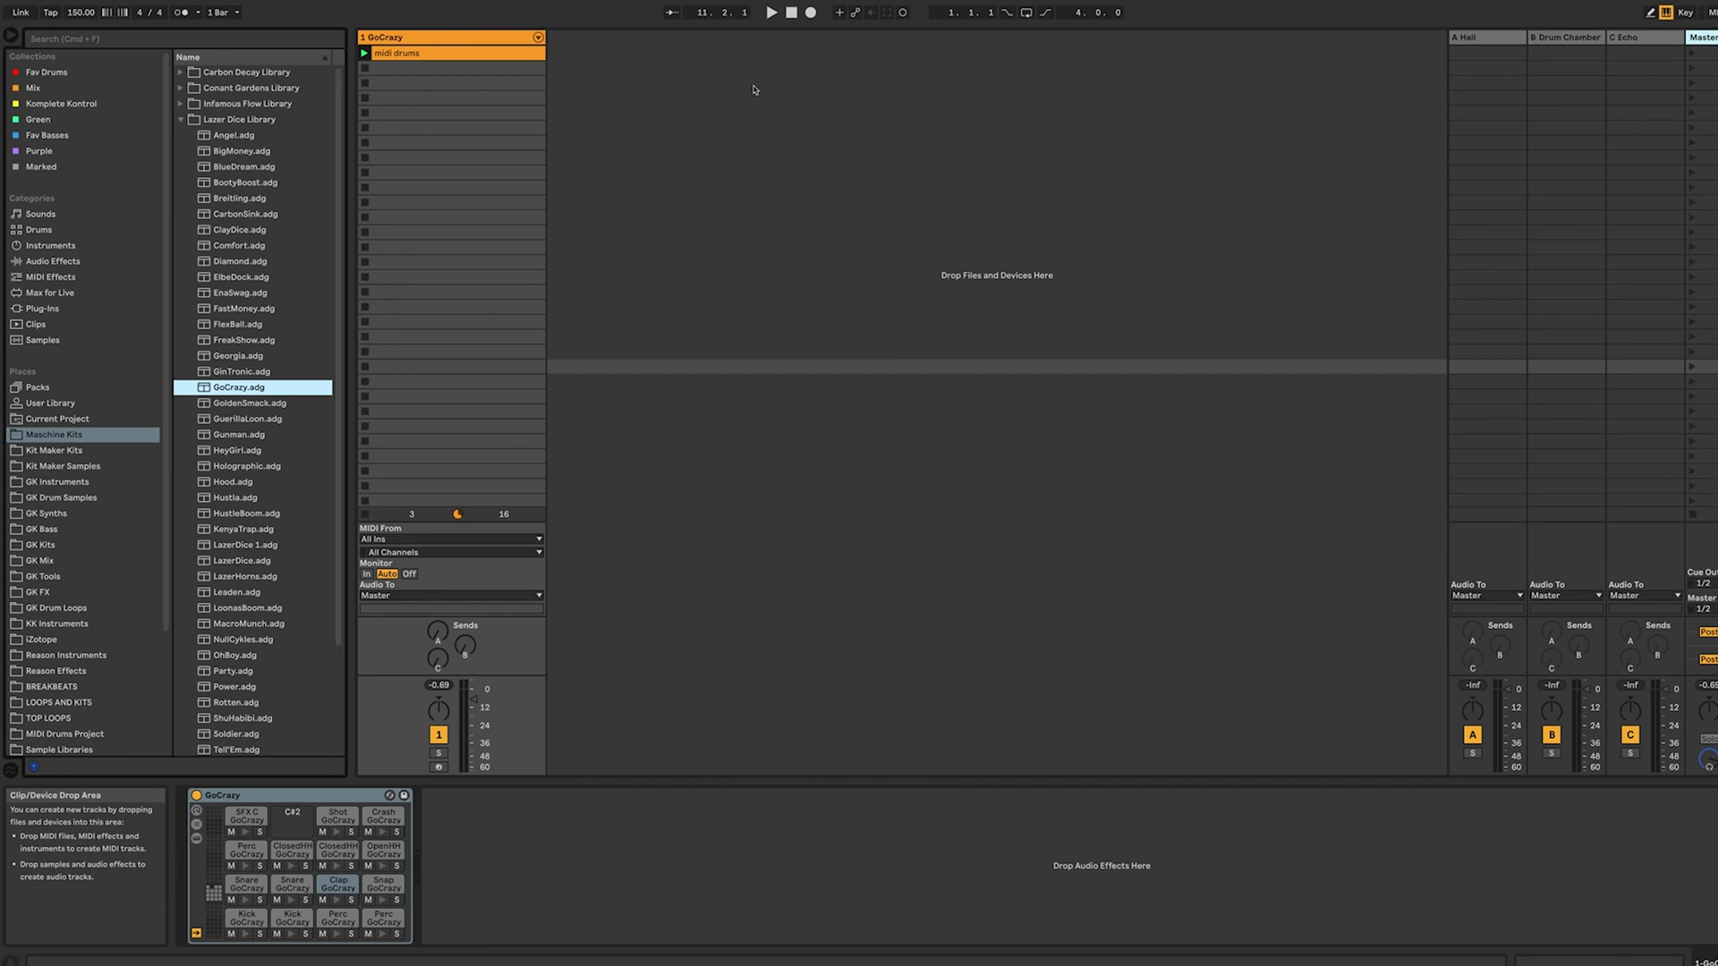
- Play the midi drums clip and audition Hood, then Resonant Blaze's Atomized and BasketCase kits
click(771, 13)
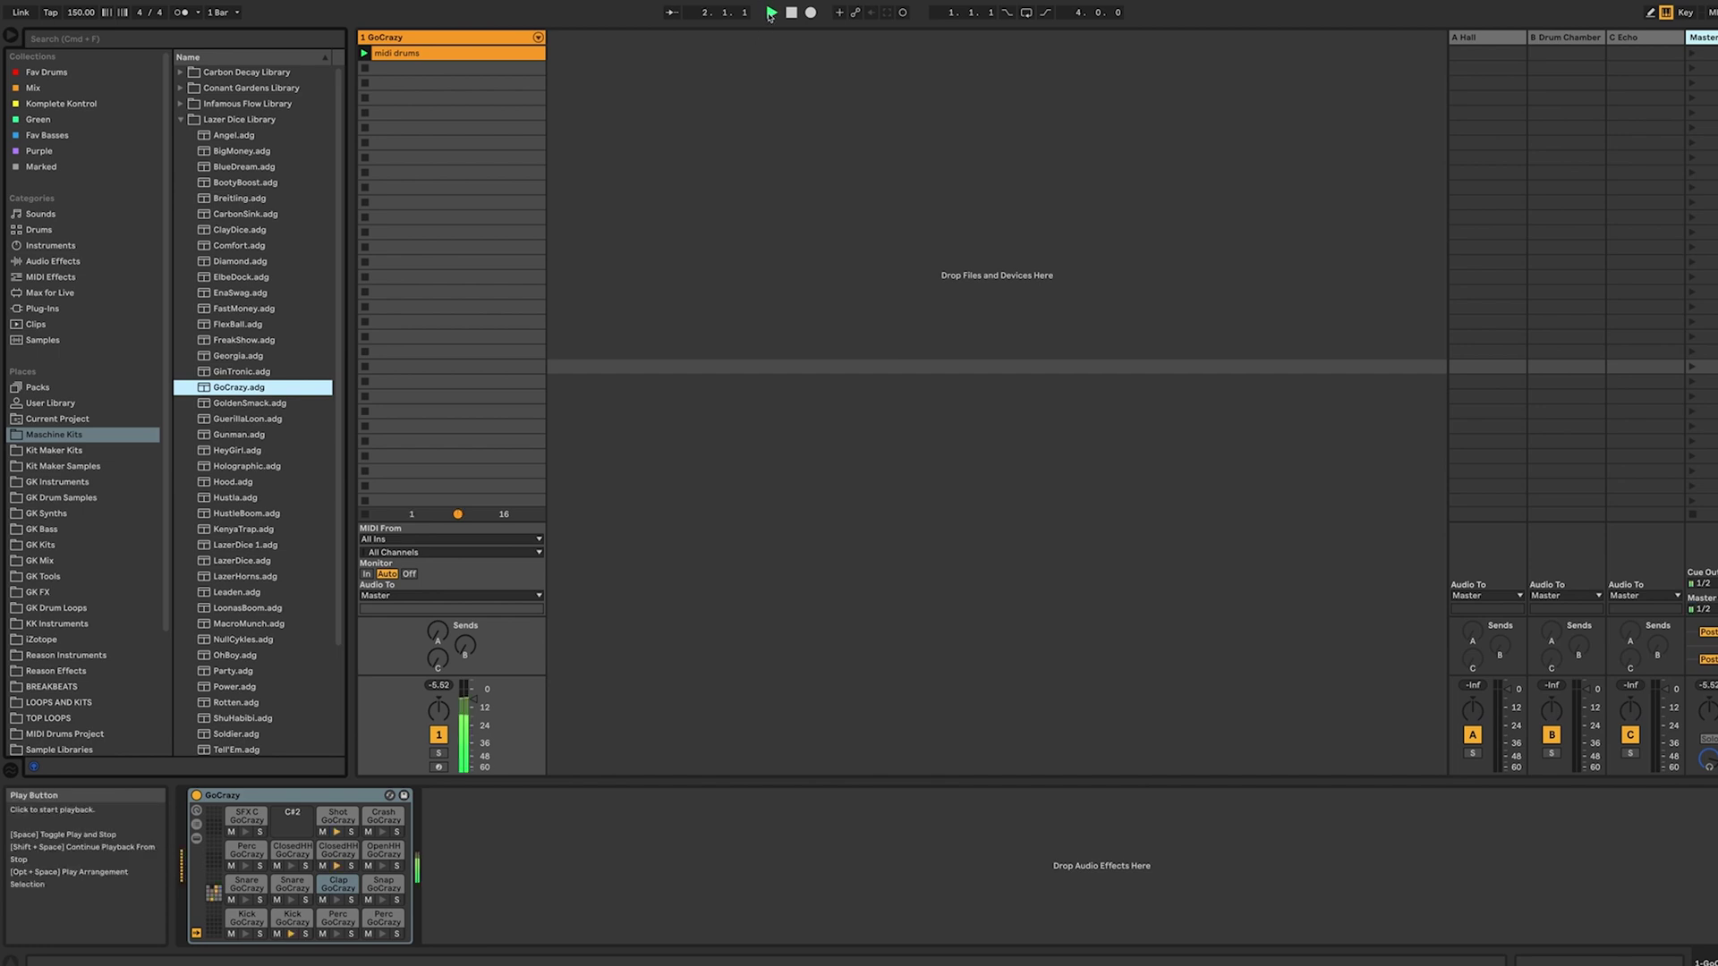
click(258, 481)
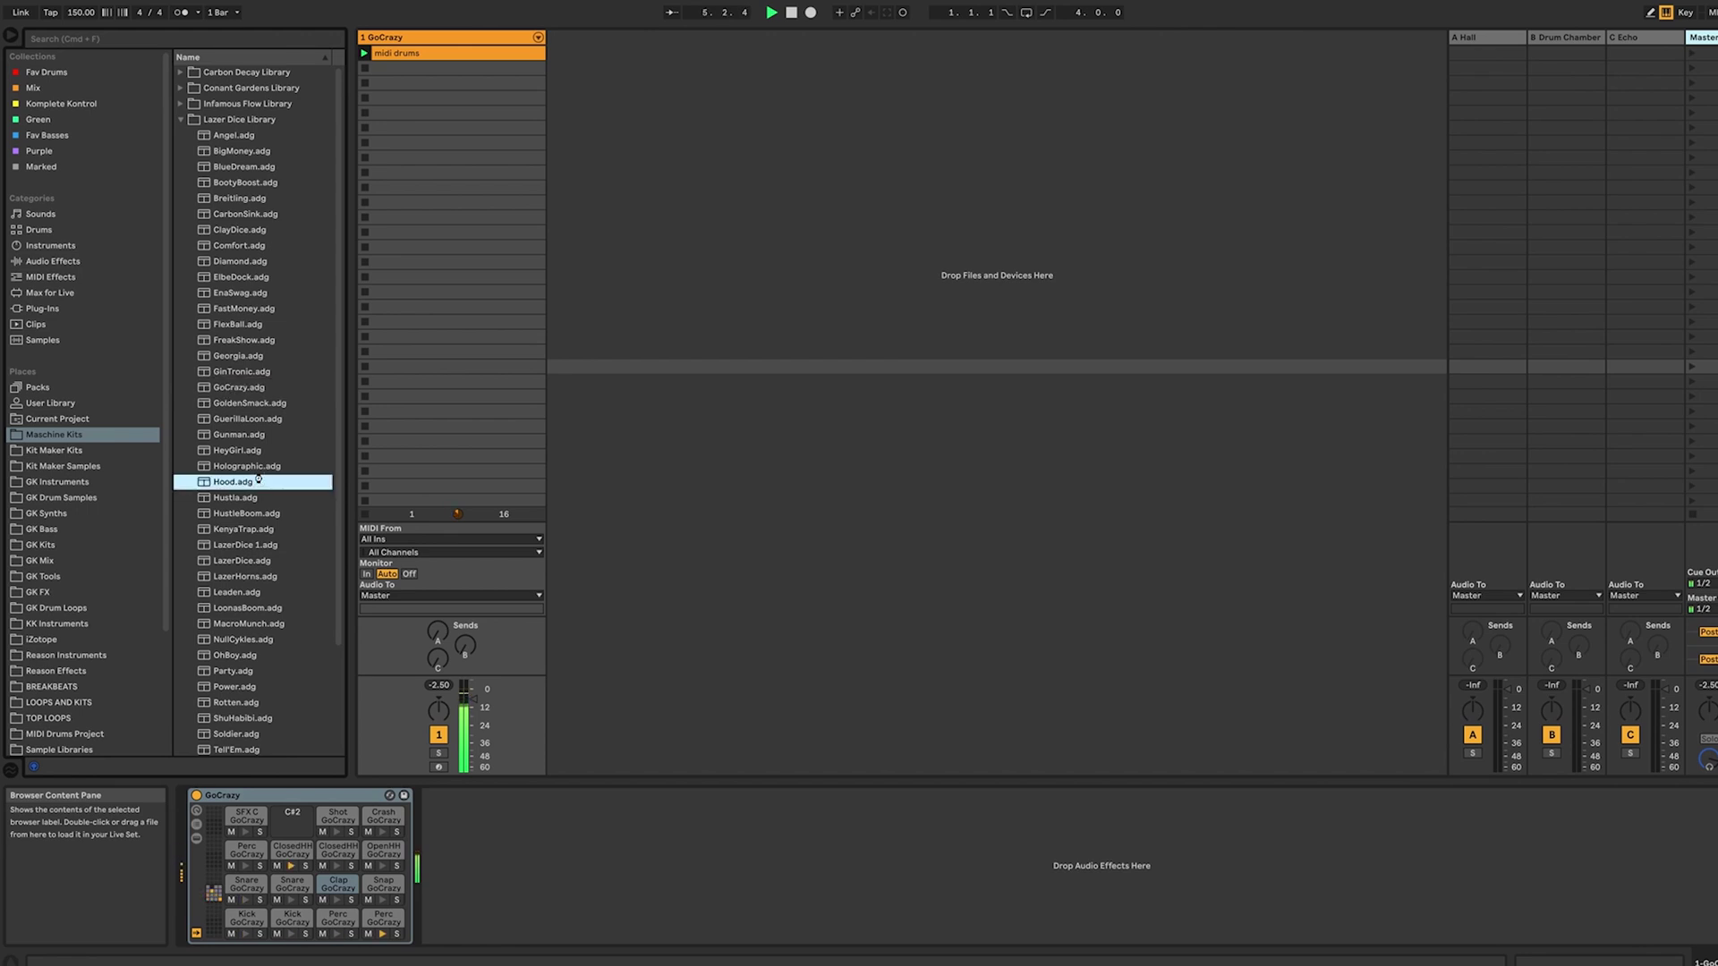
click(180, 119)
click(182, 151)
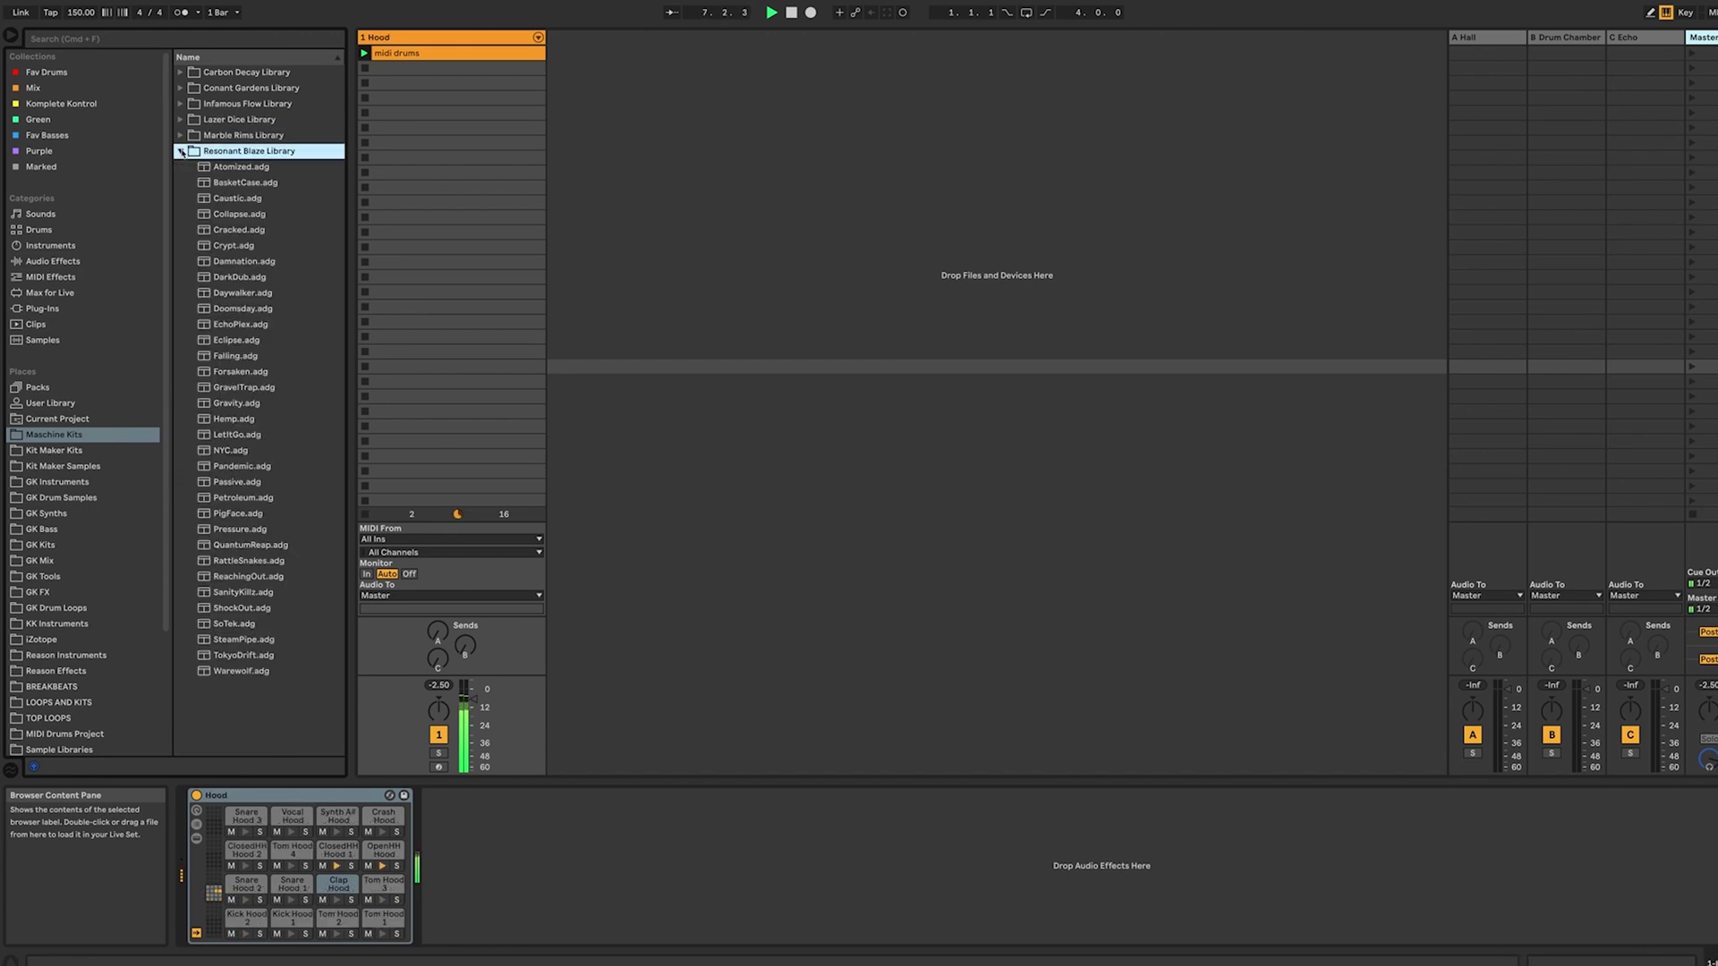
click(302, 167)
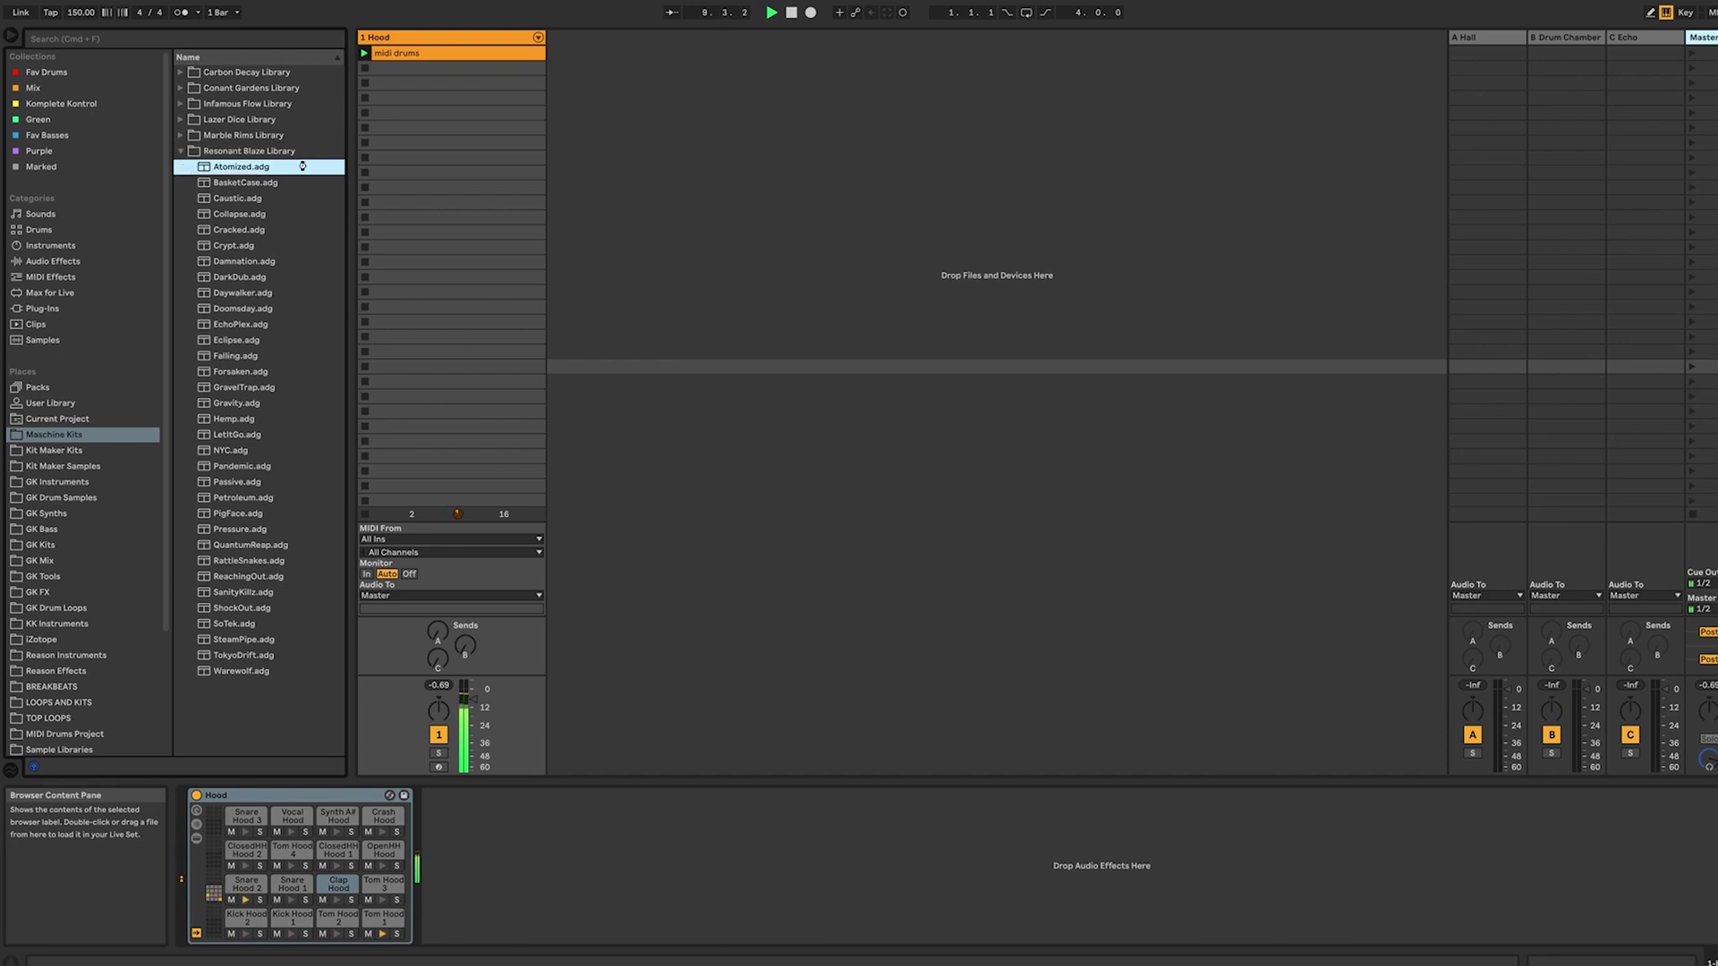
double_click(303, 166)
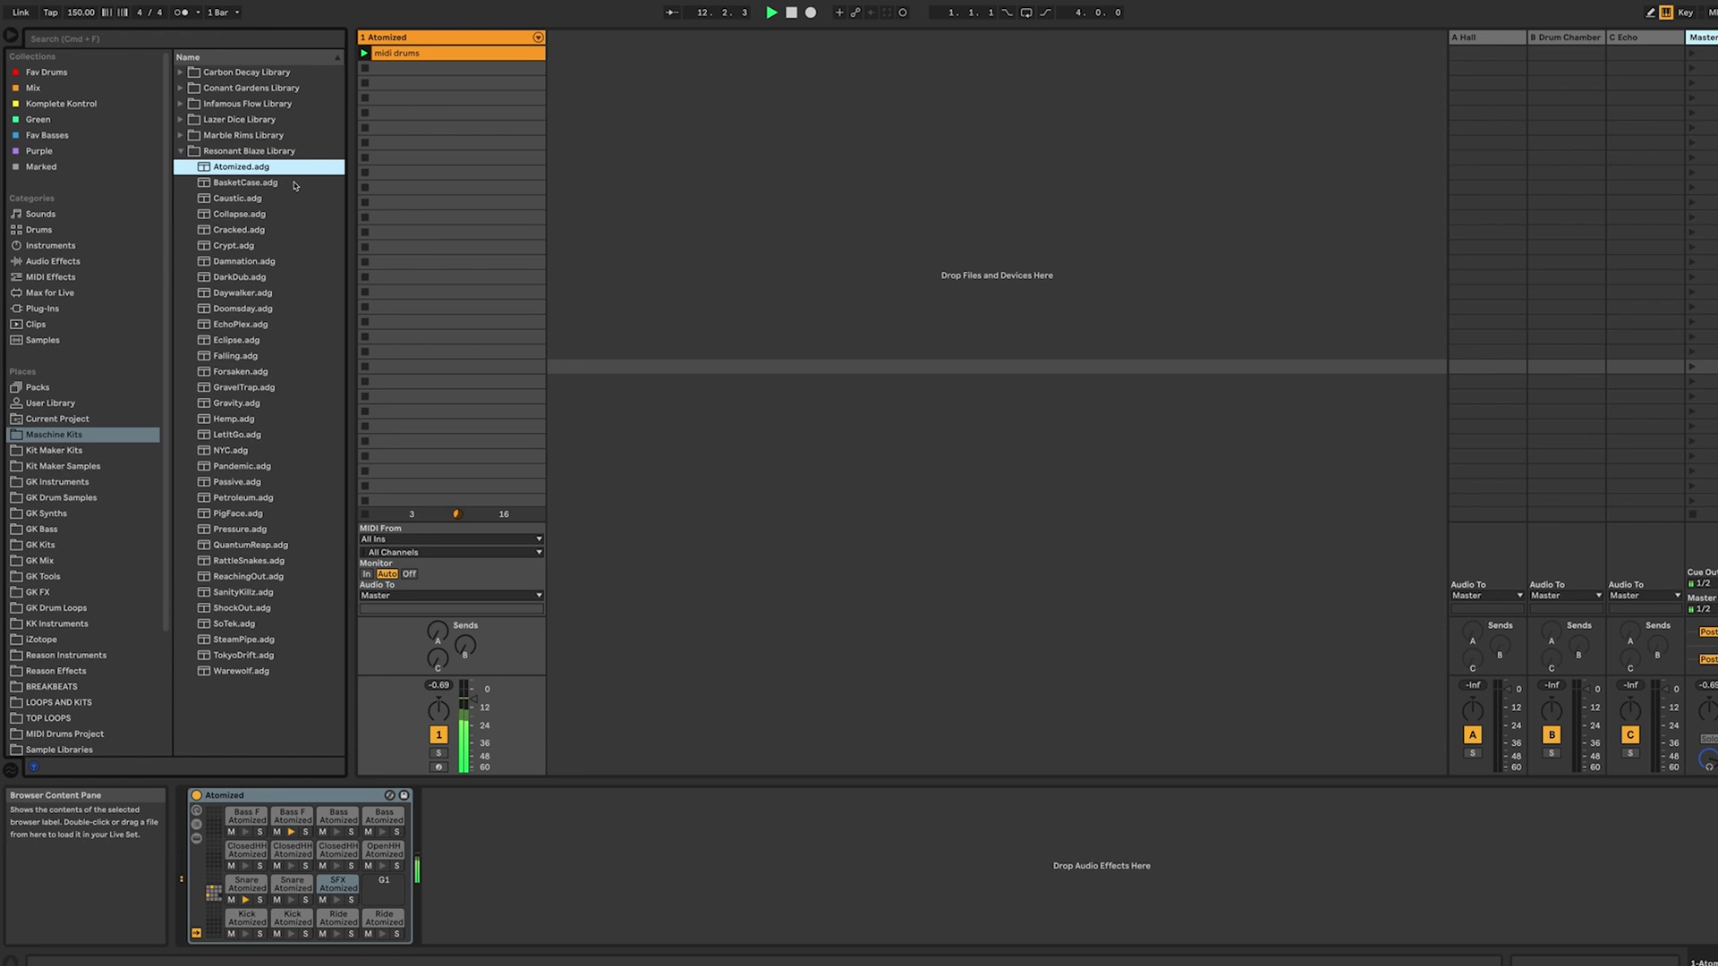
double_click(294, 183)
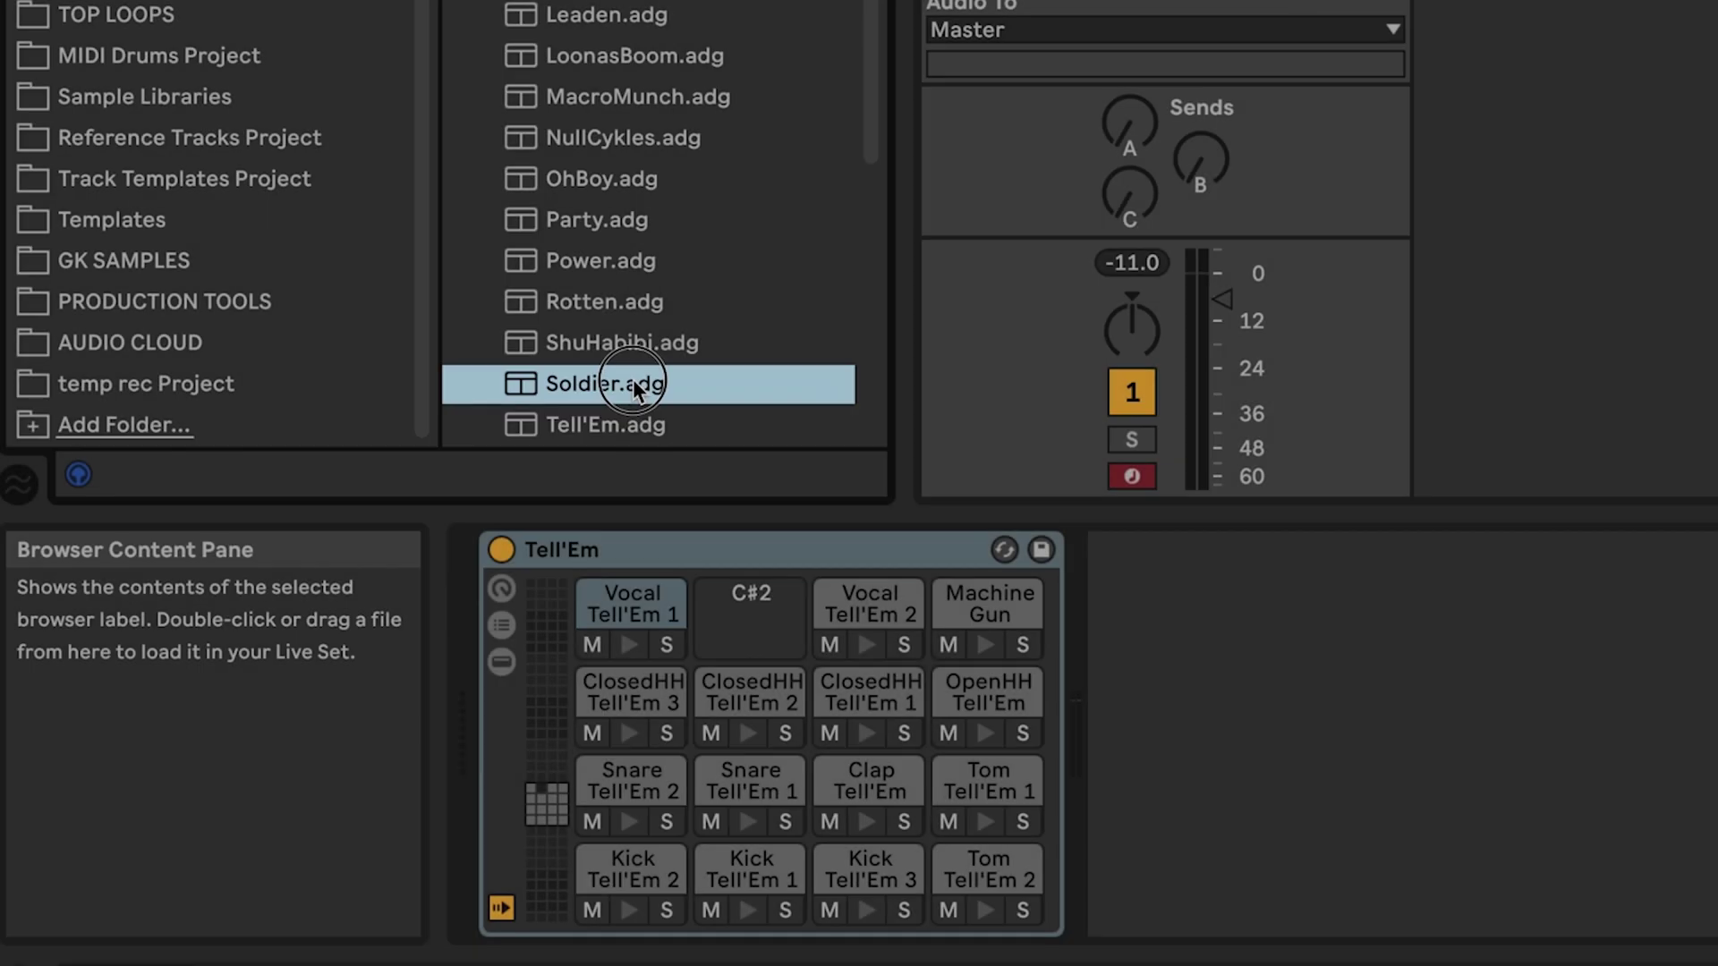
- Hot-swap through Soldier, Rotten, Power, Party, OhBoy, NullCykles, MacroMunch, LoonasBoom and Leaden
double_click(633, 388)
click(623, 342)
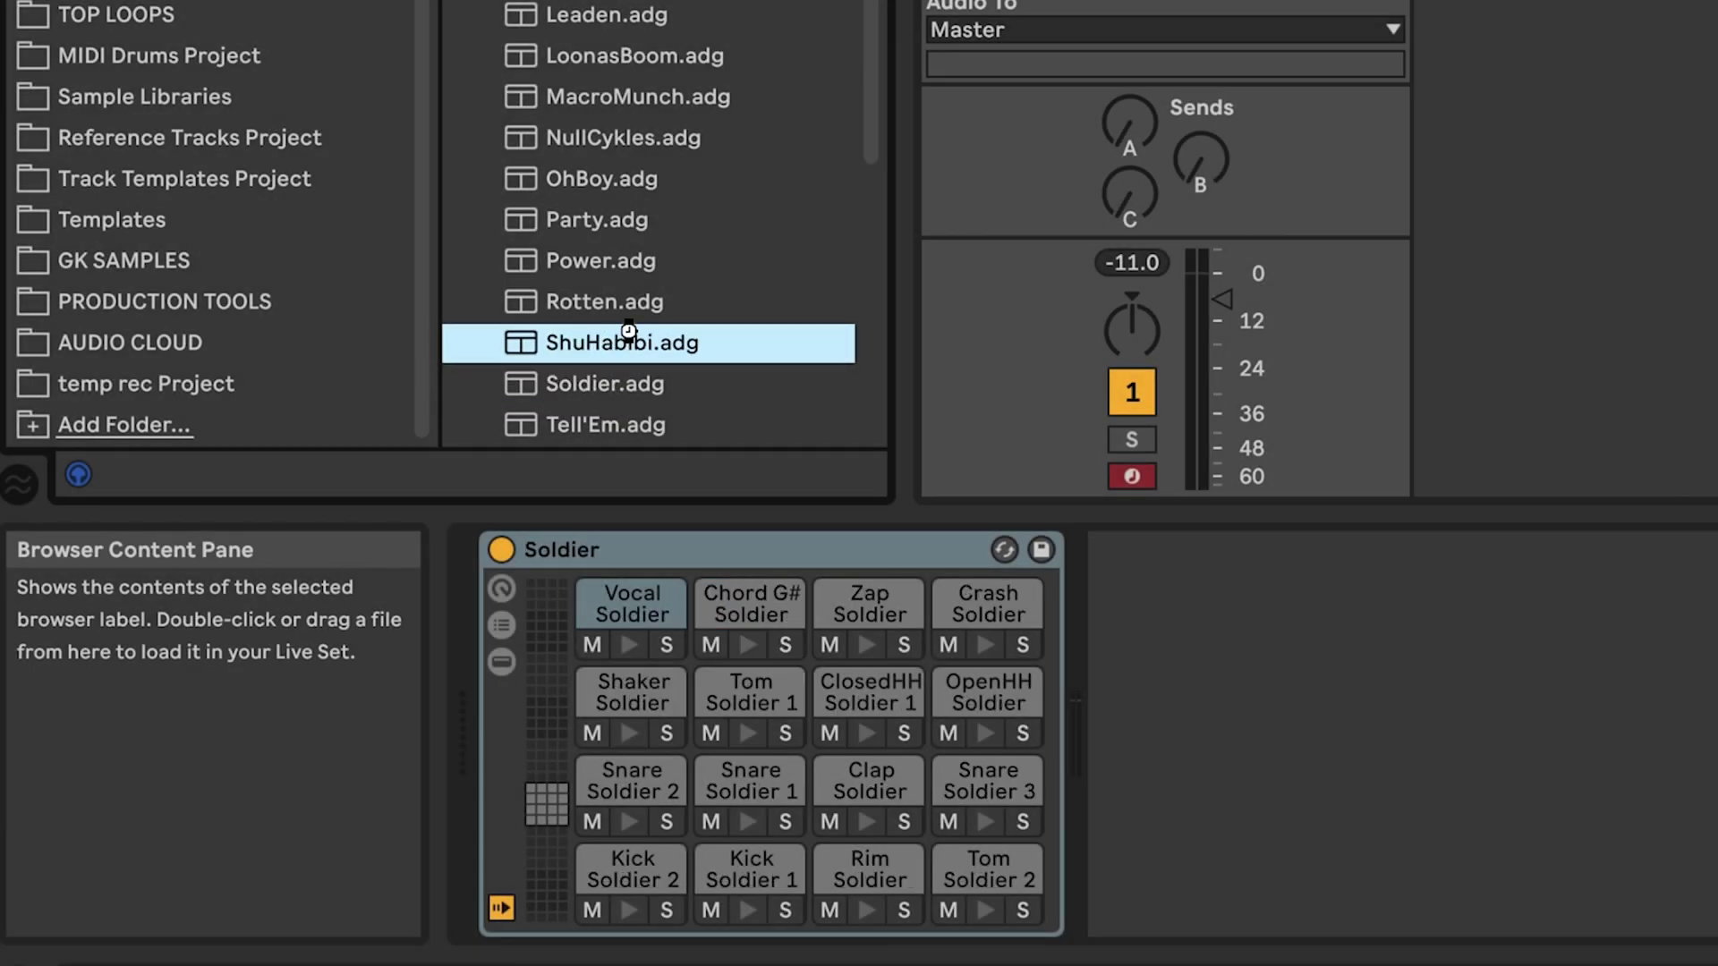
double_click(622, 301)
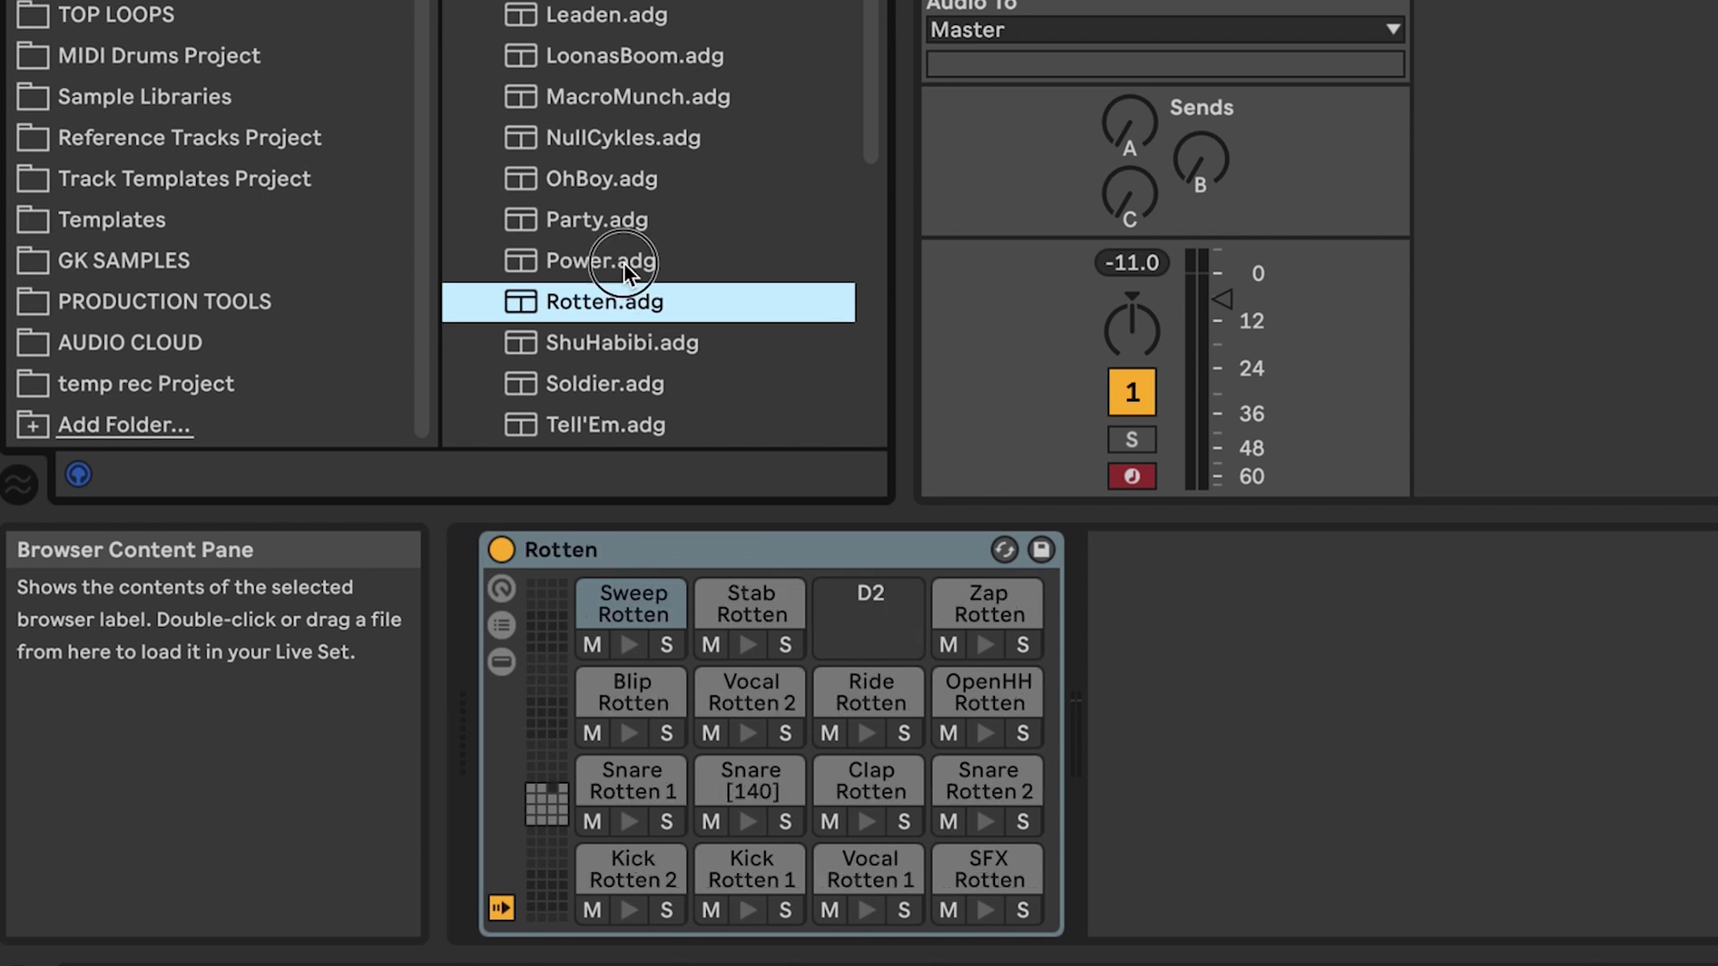
click(624, 263)
click(618, 221)
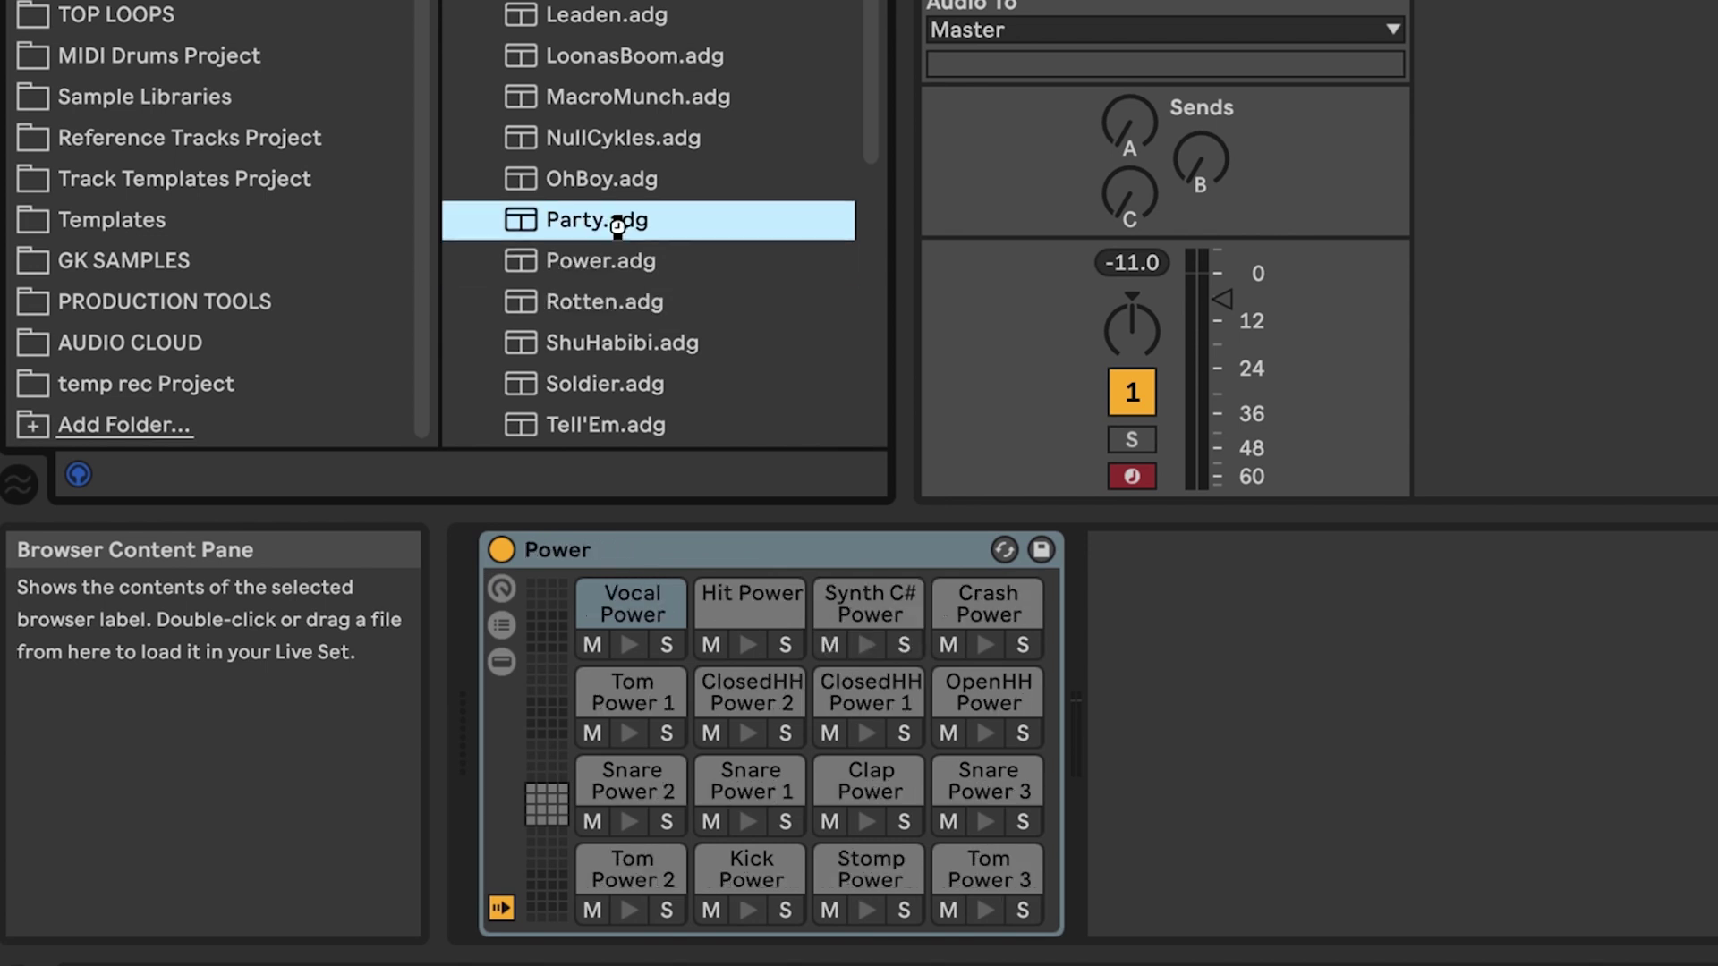
click(621, 178)
click(625, 141)
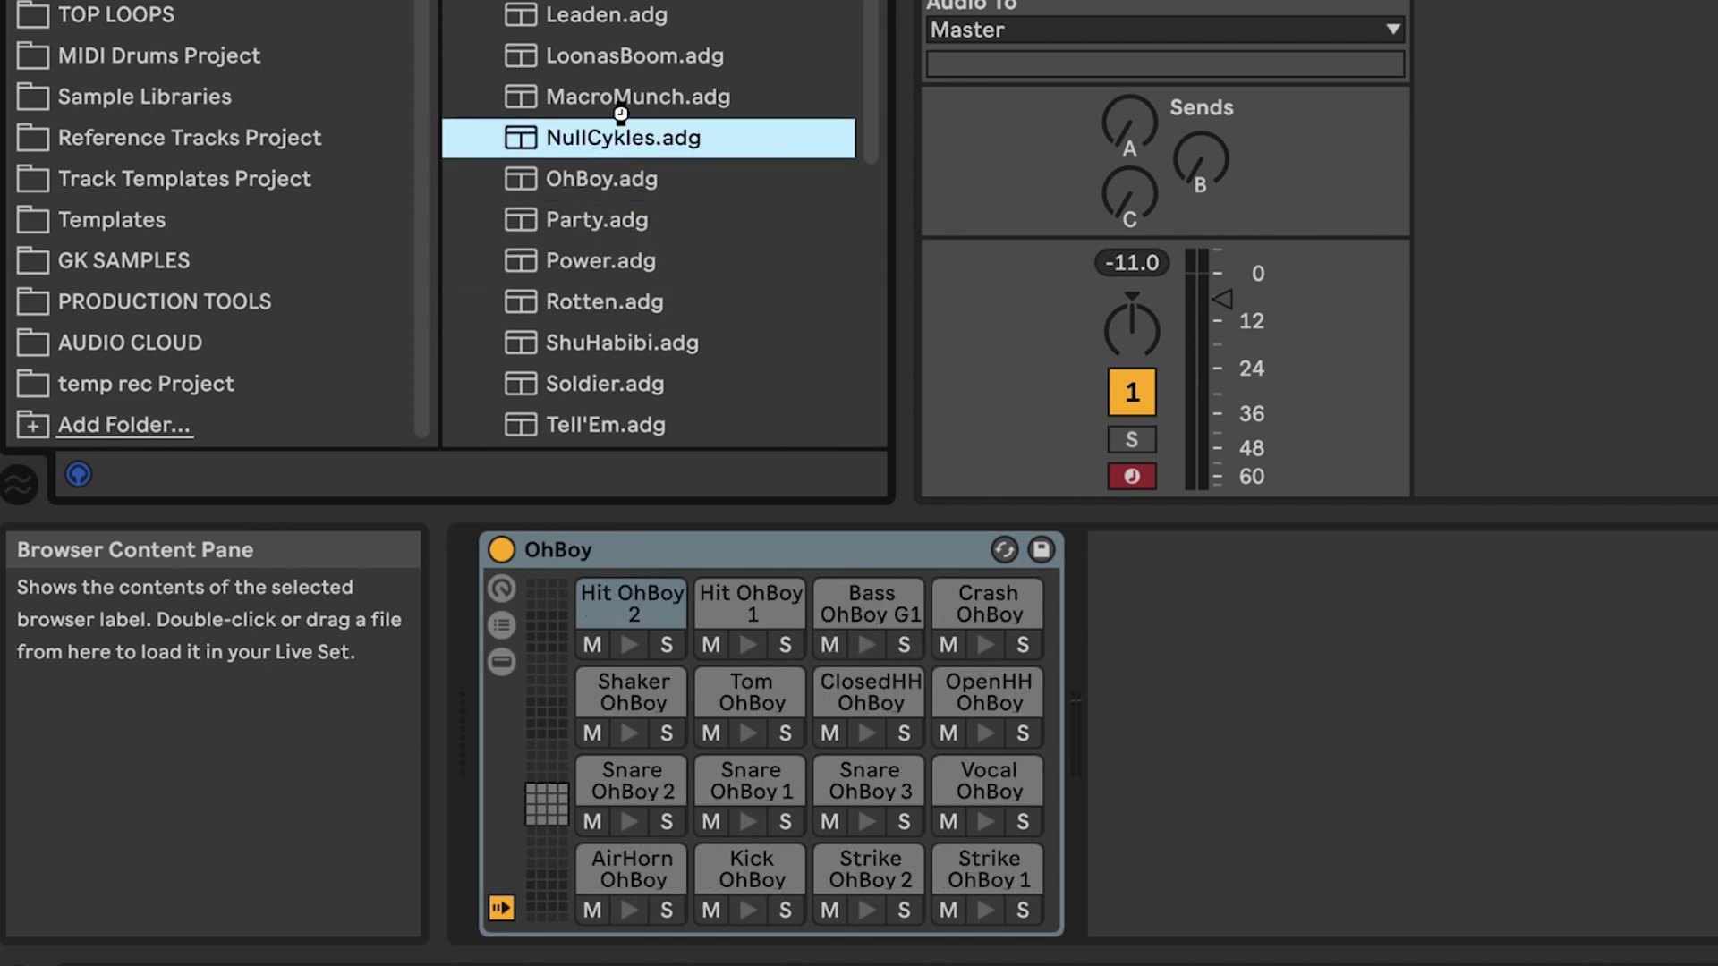
click(627, 95)
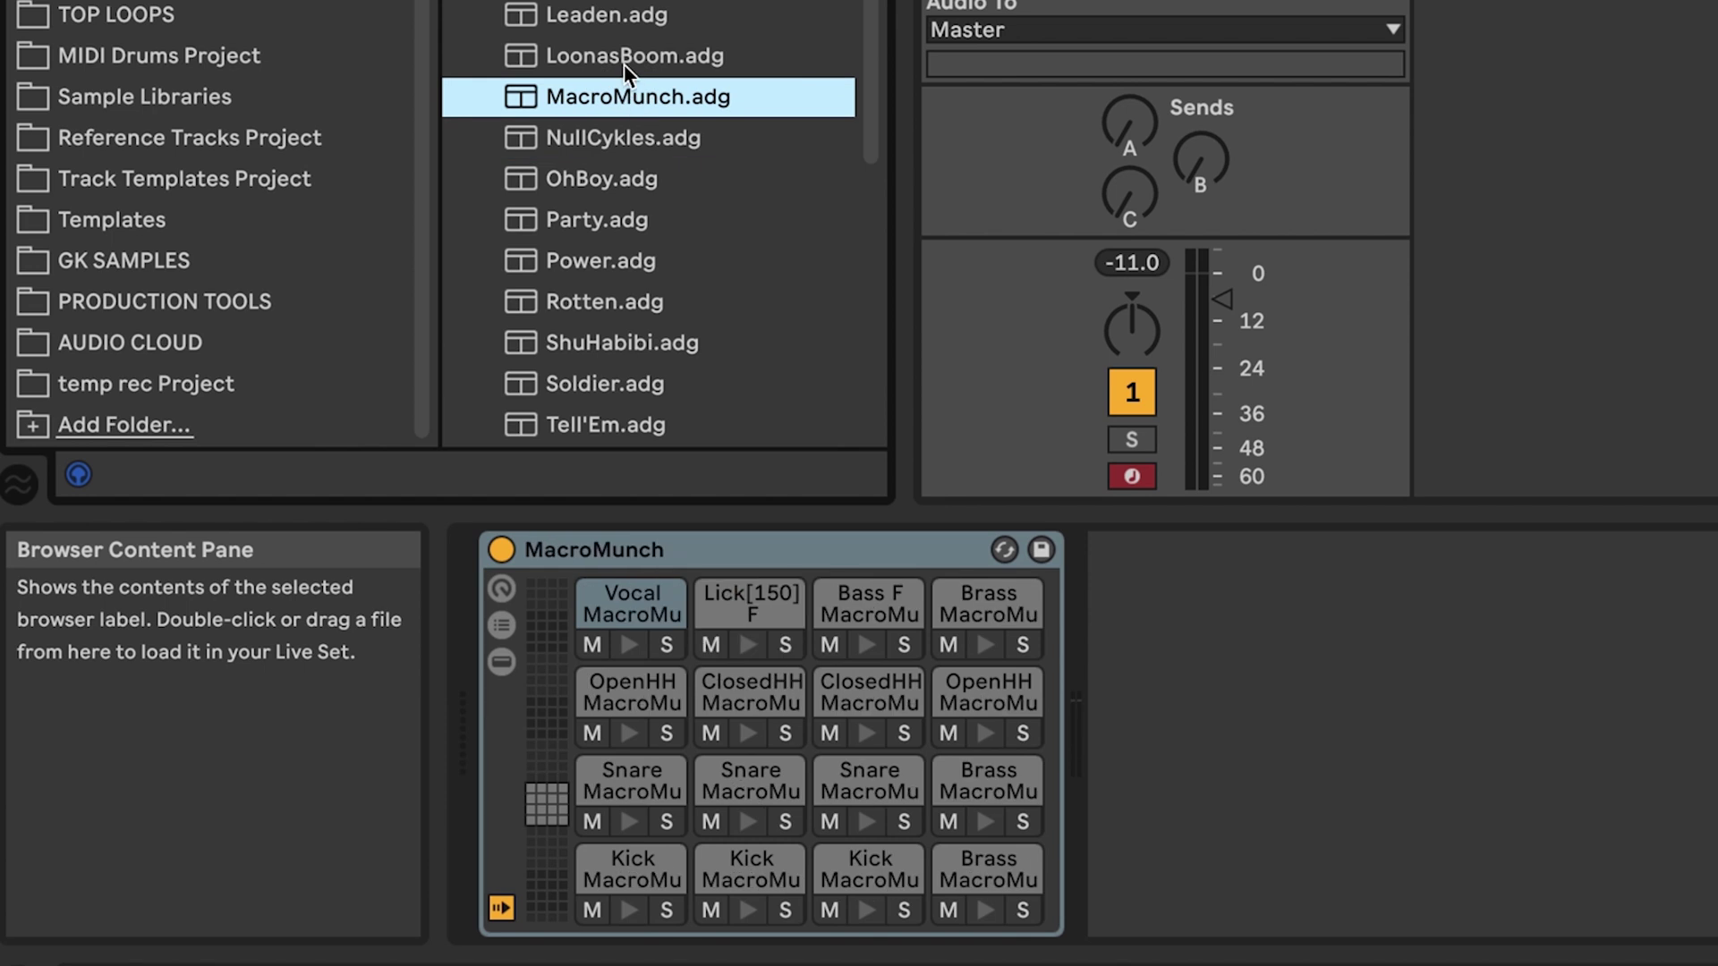
click(625, 57)
click(620, 18)
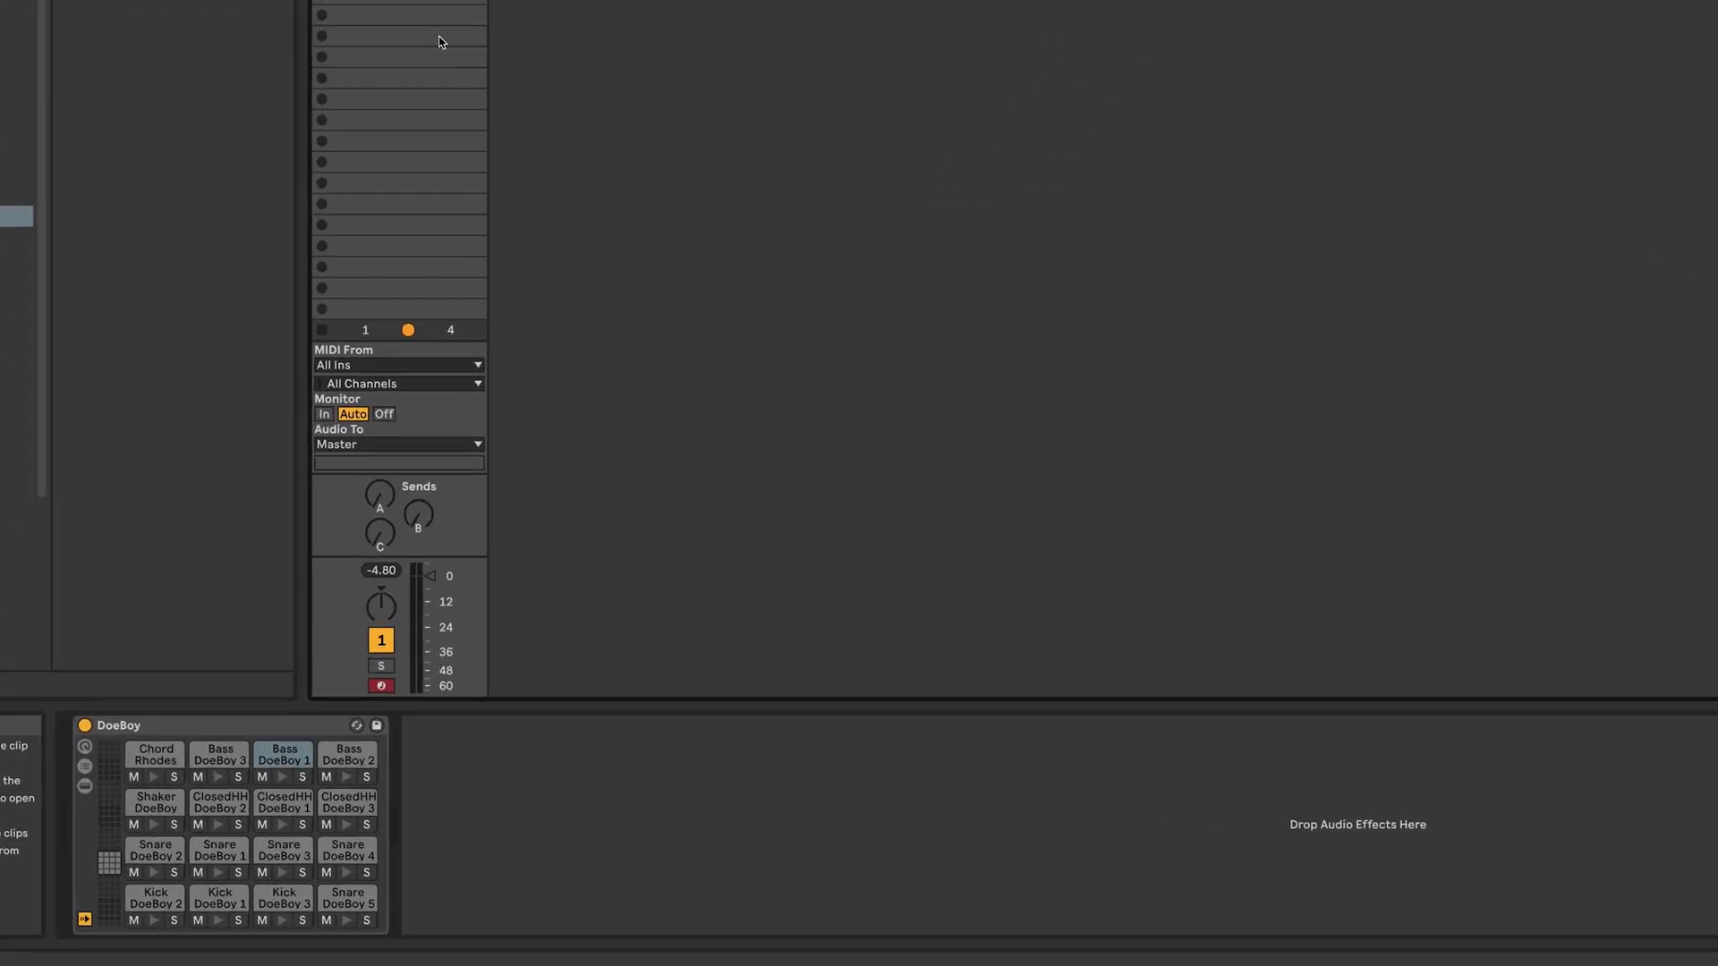
- Drag the Bass DoeBoy 1 pad's Simpler into Session View, creating track '2 Bass DoeBoy 1'
click(286, 761)
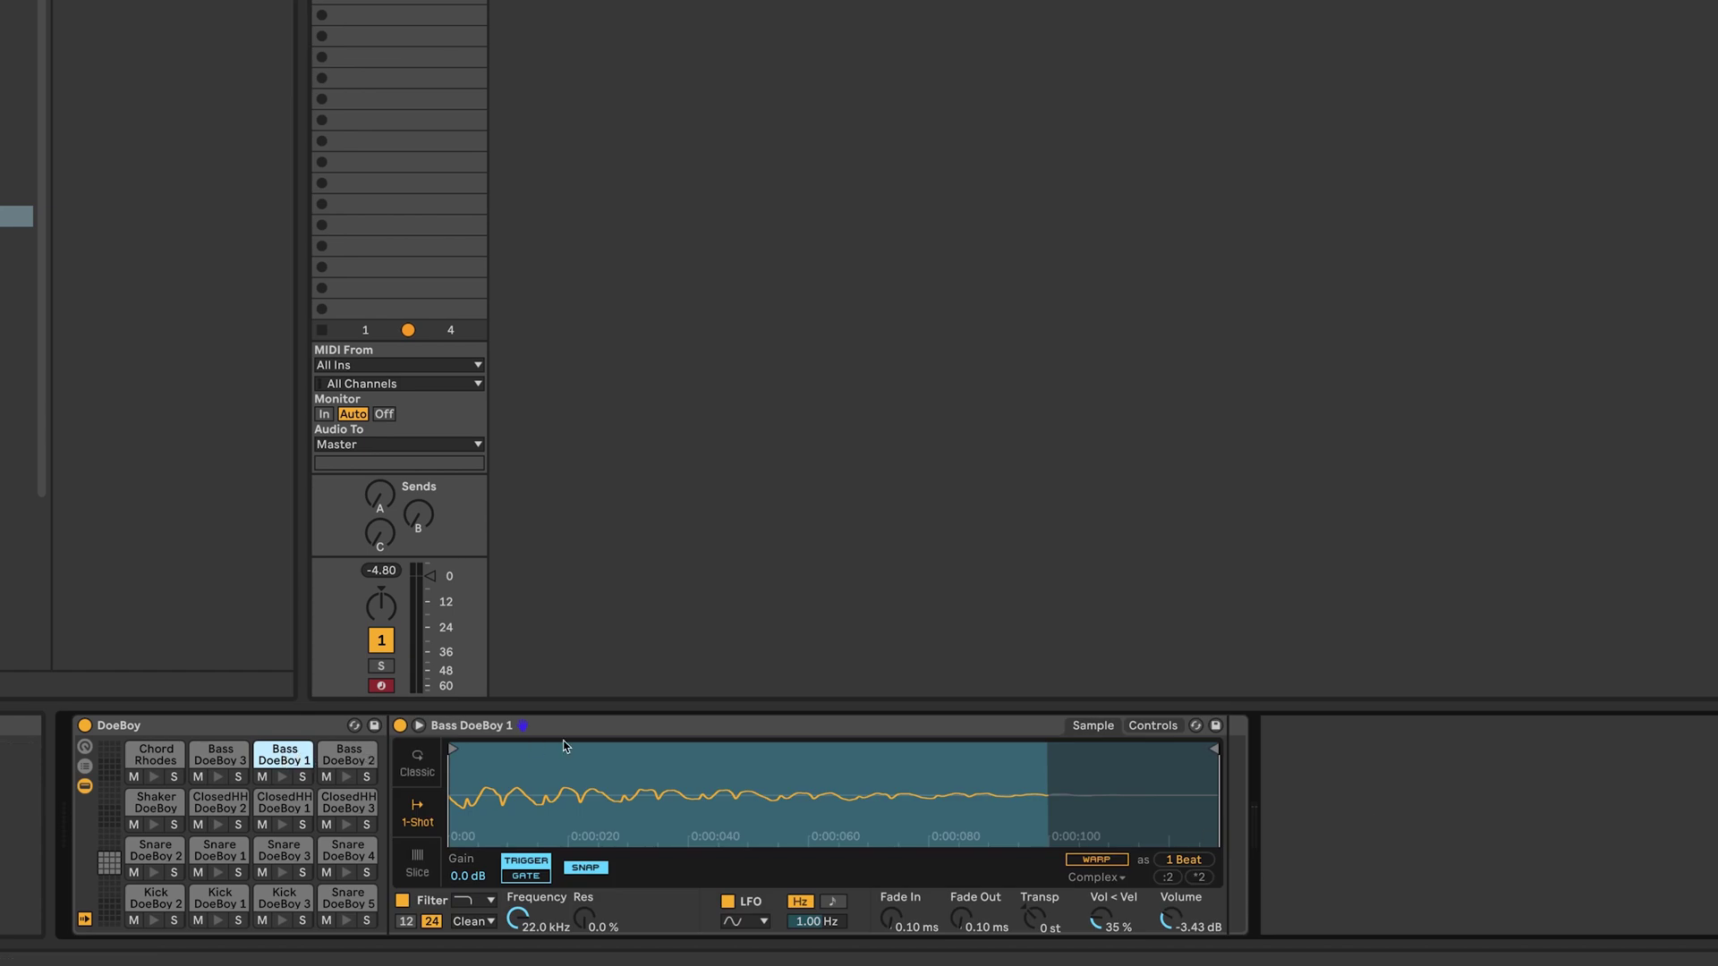
click(594, 731)
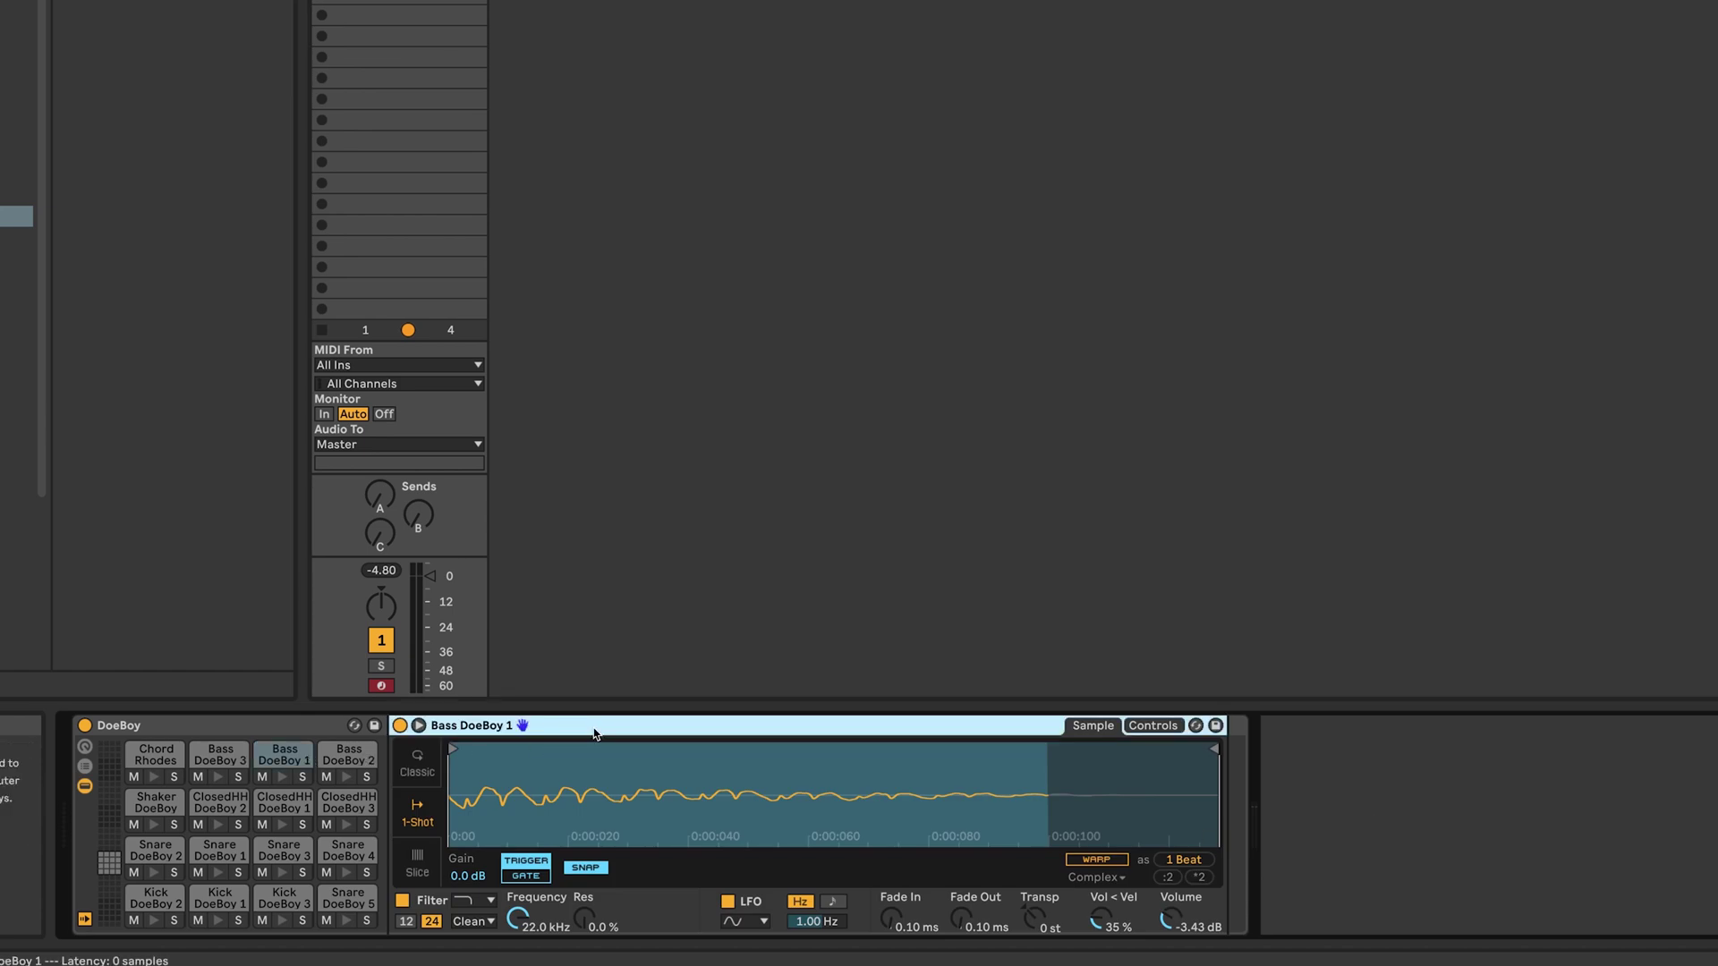
drag(595, 732, 715, 380)
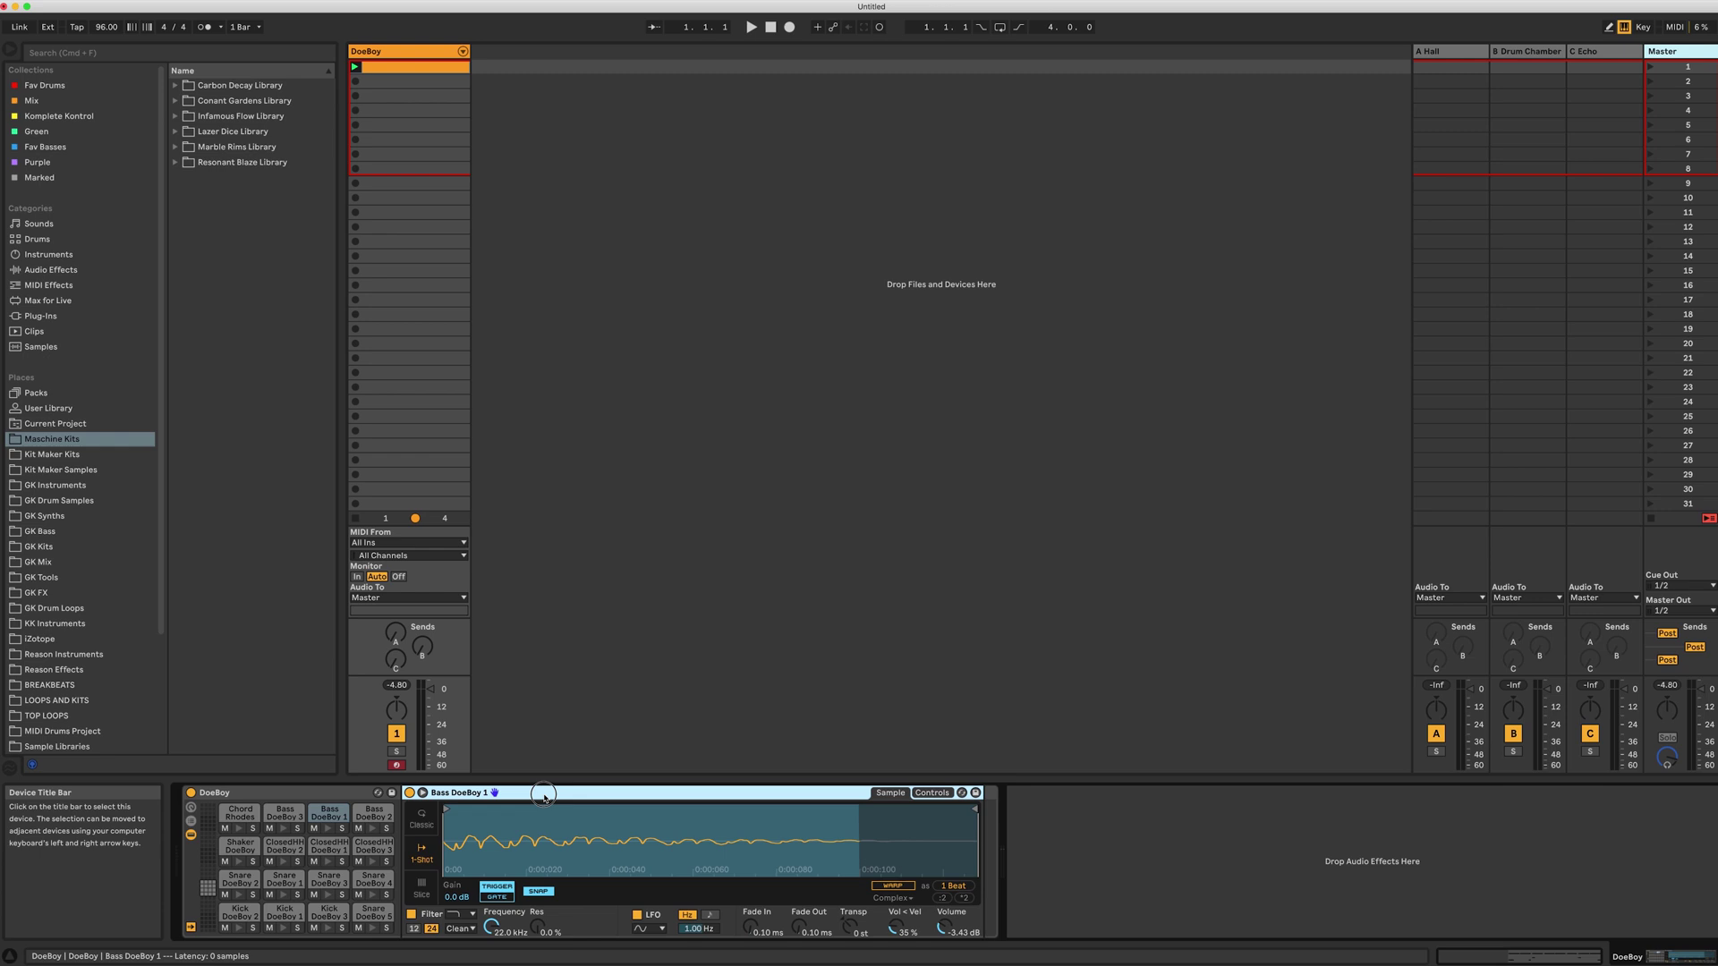
drag(630, 551, 631, 551)
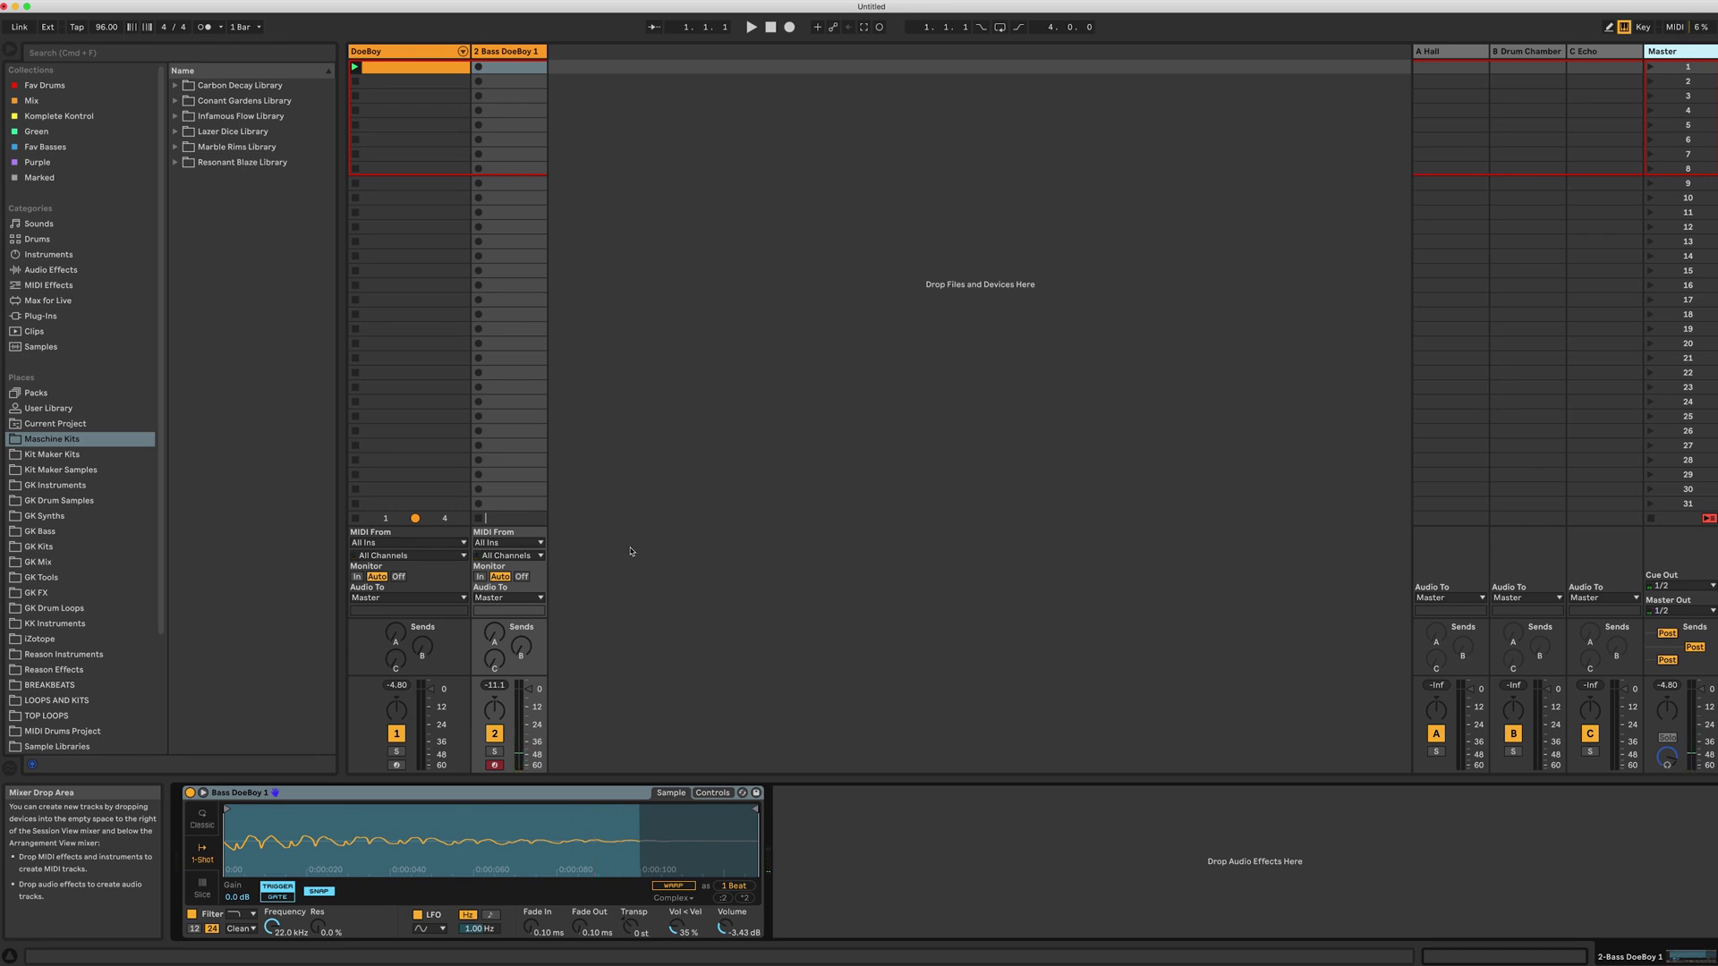
- Record a looping '2-Bass DoeBoy' MIDI clip into track 2's first clip slot
click(478, 69)
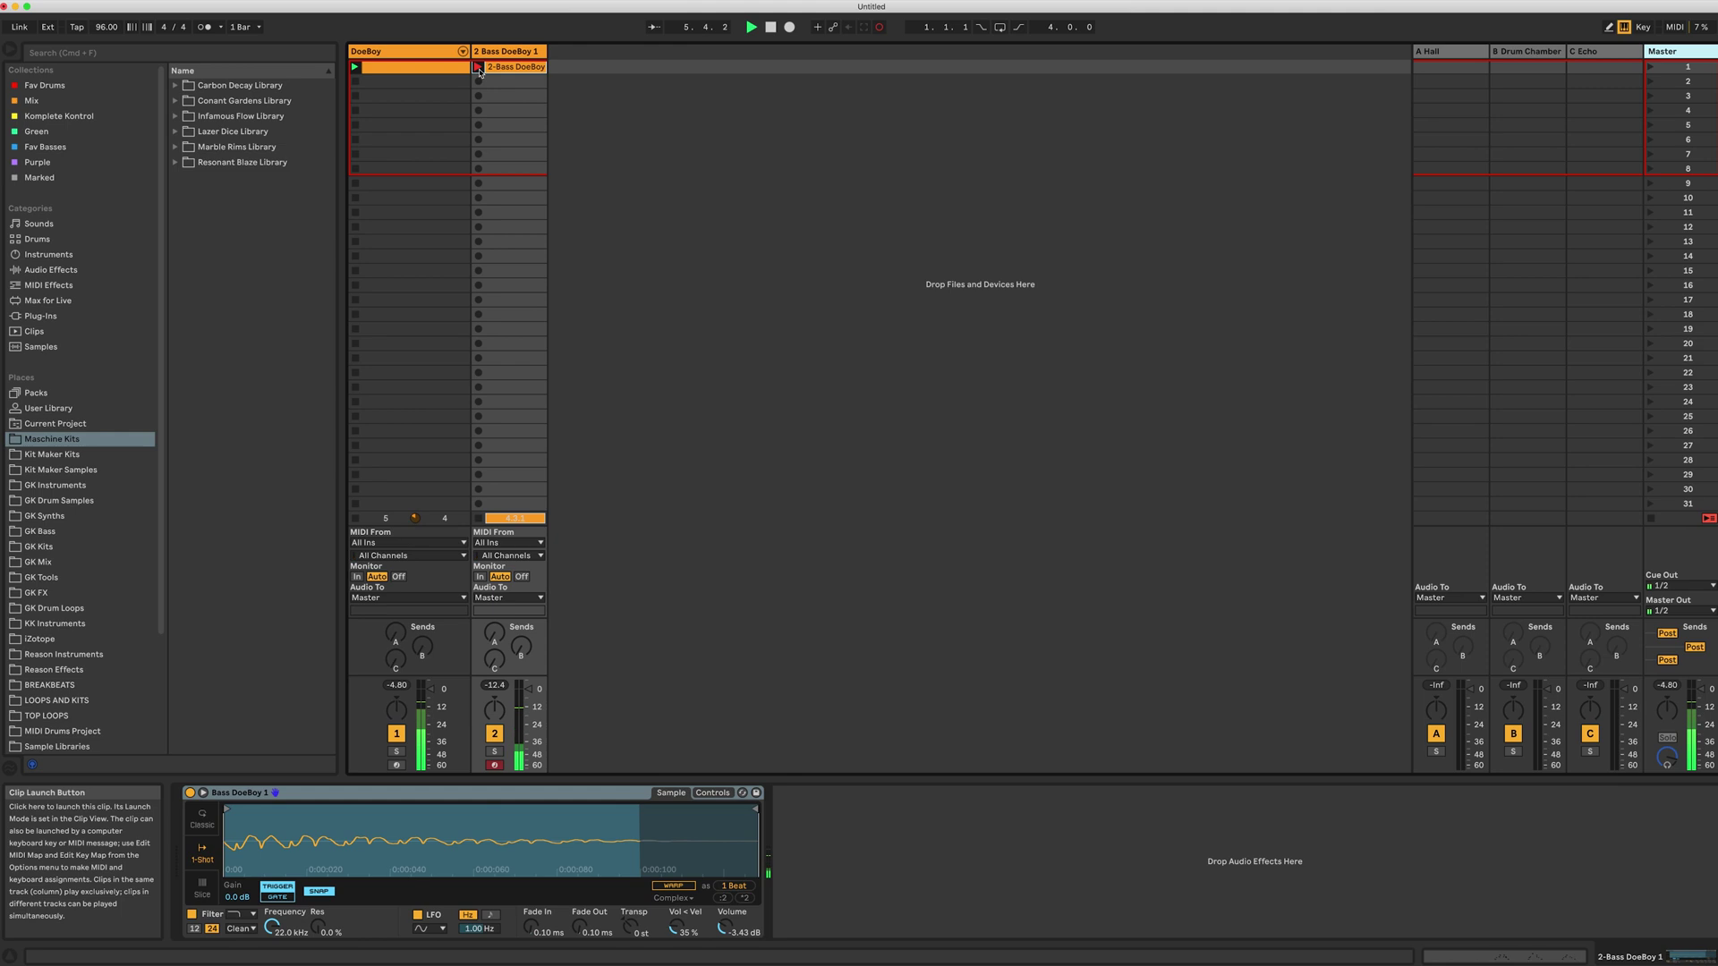
click(478, 68)
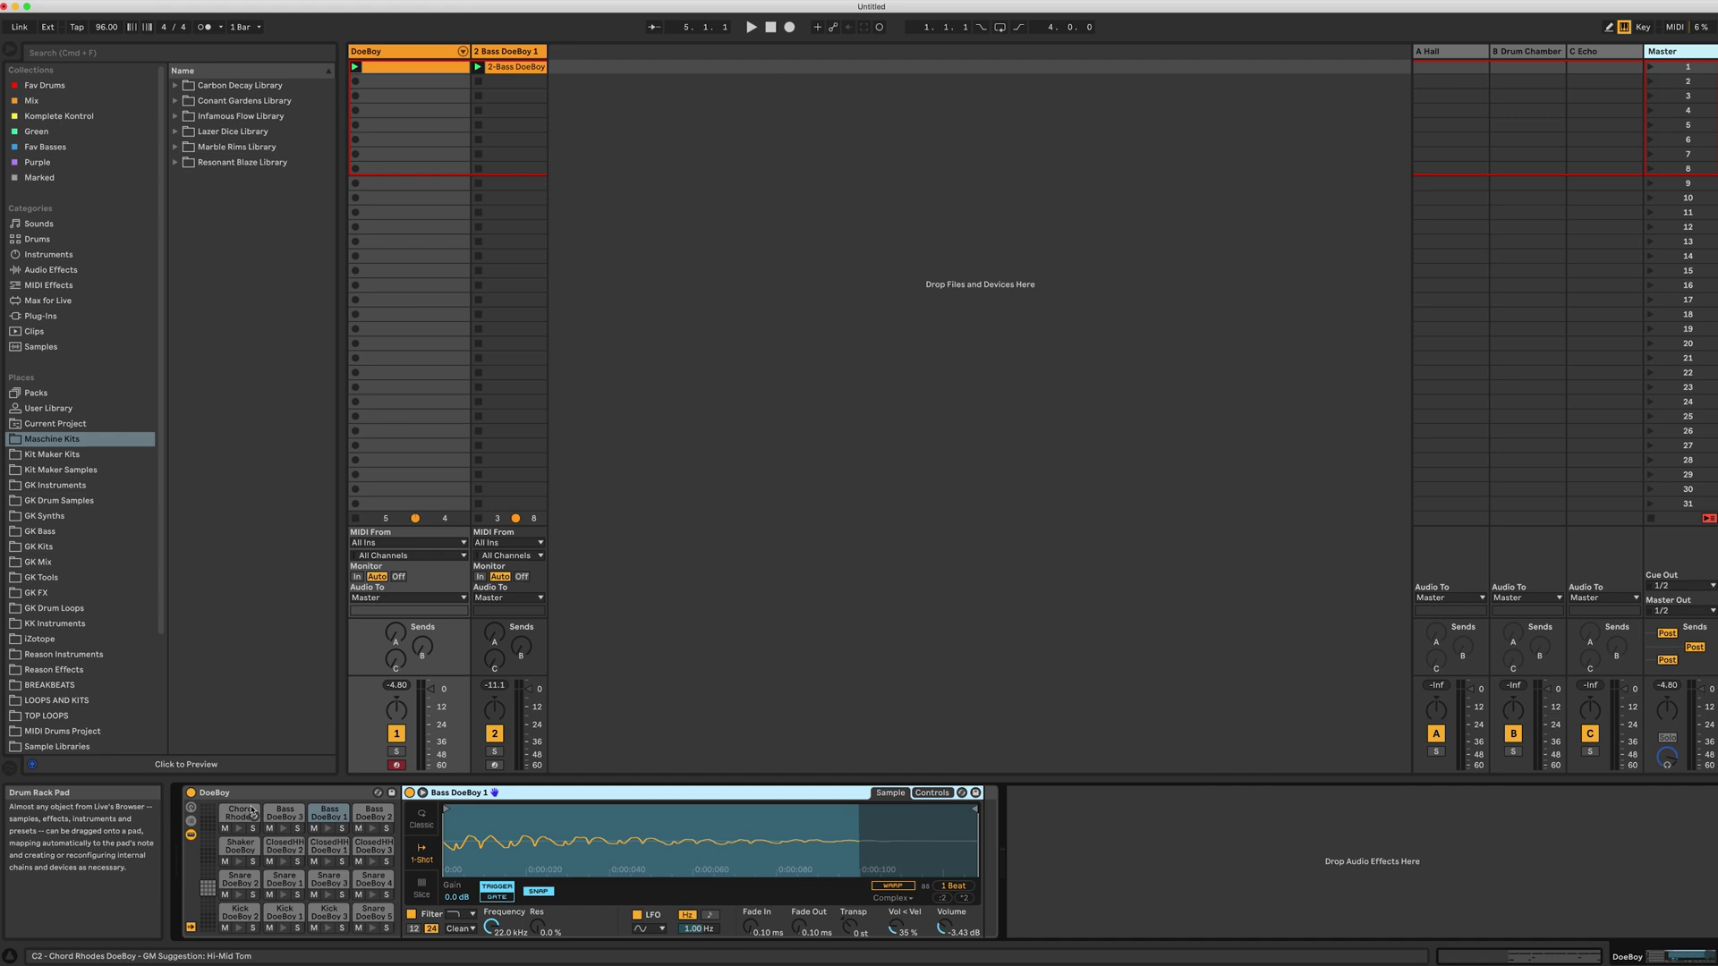
- Preview the Chord Rhodes pad and move its Simpler onto a new track, '3 Chord Rhodes'
click(247, 812)
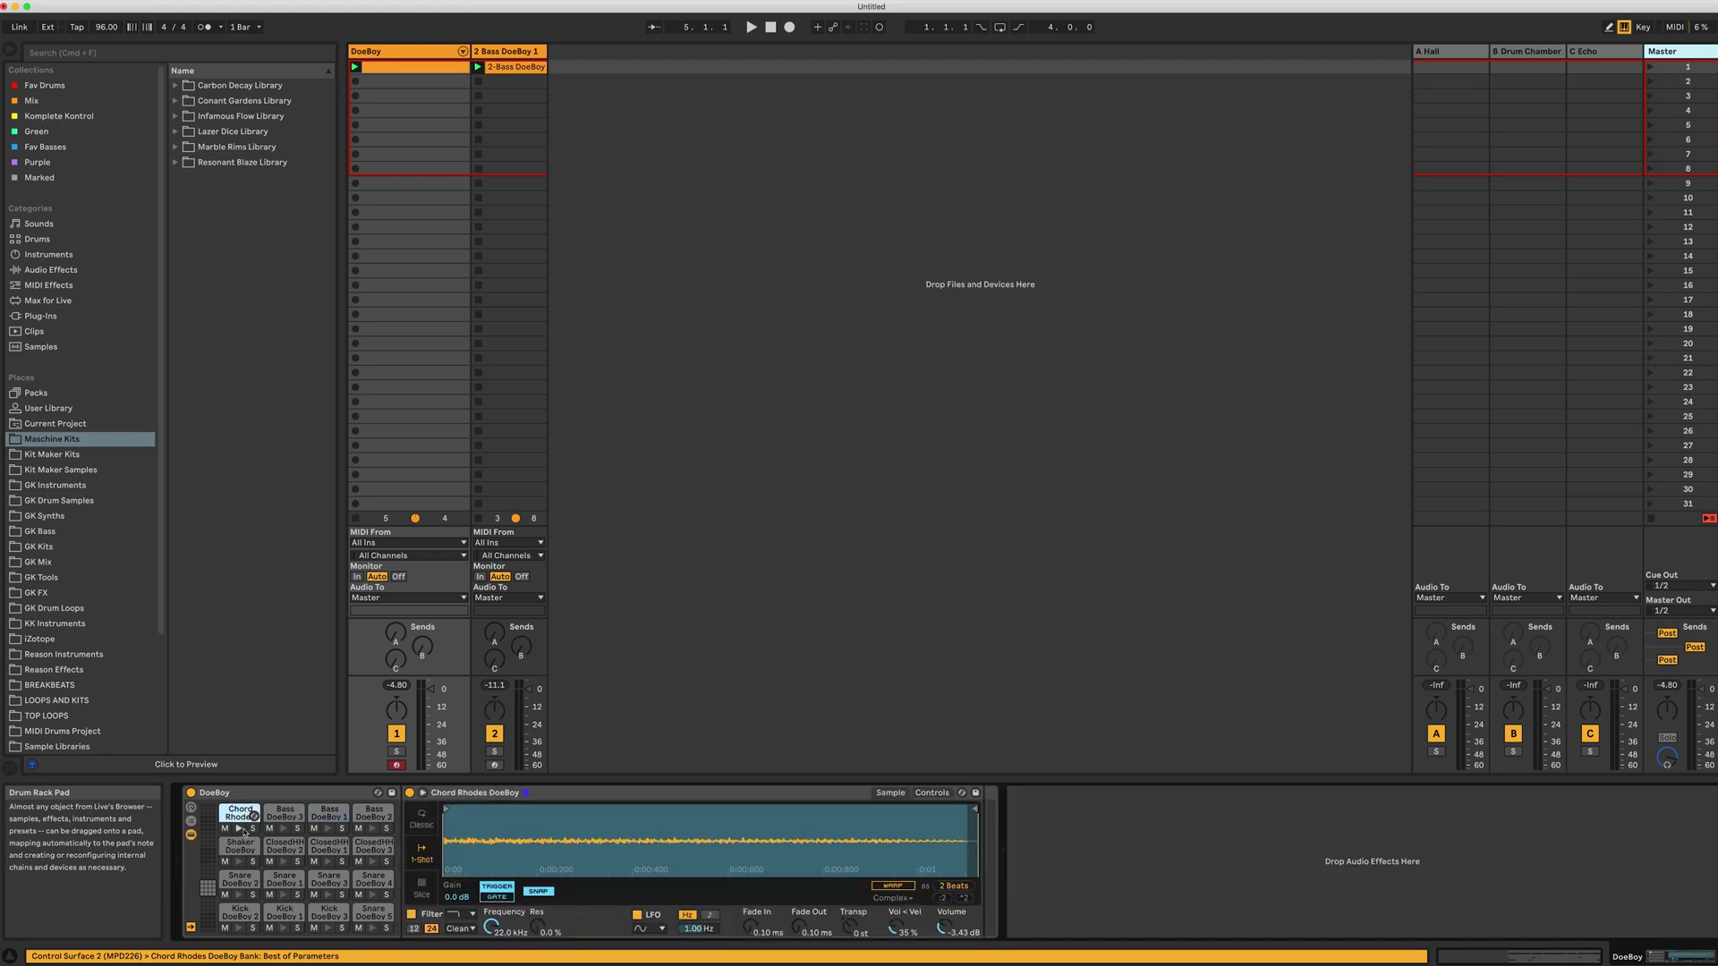
click(239, 830)
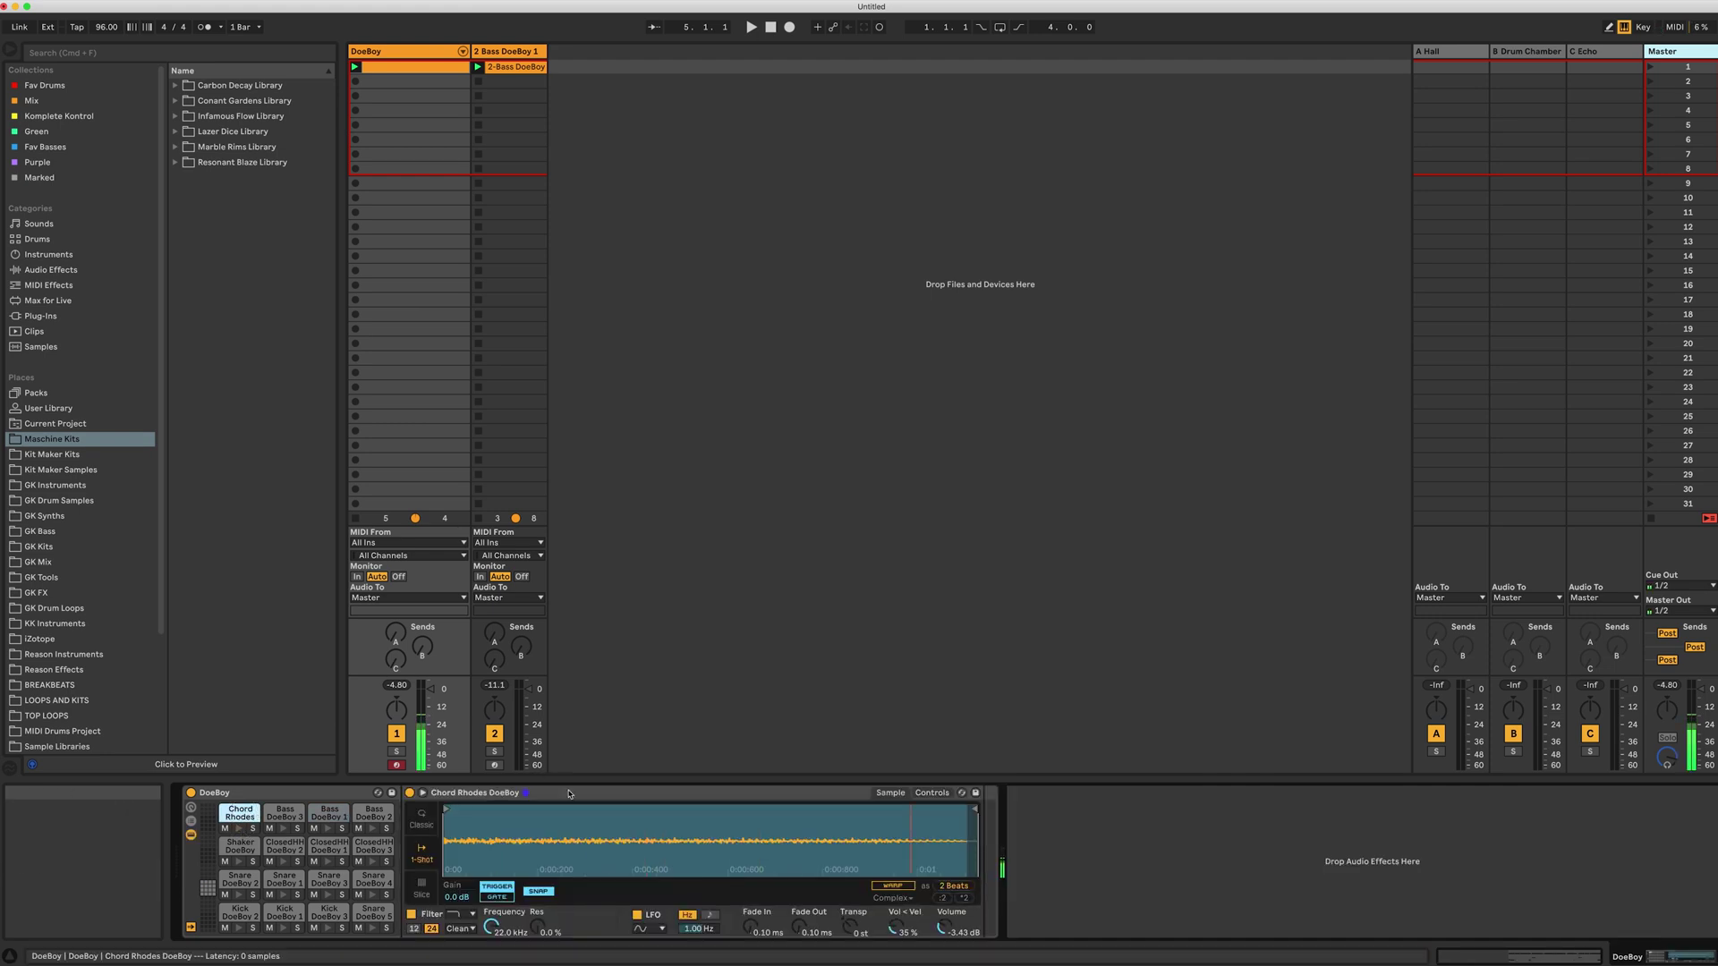
click(626, 792)
drag(722, 311, 719, 307)
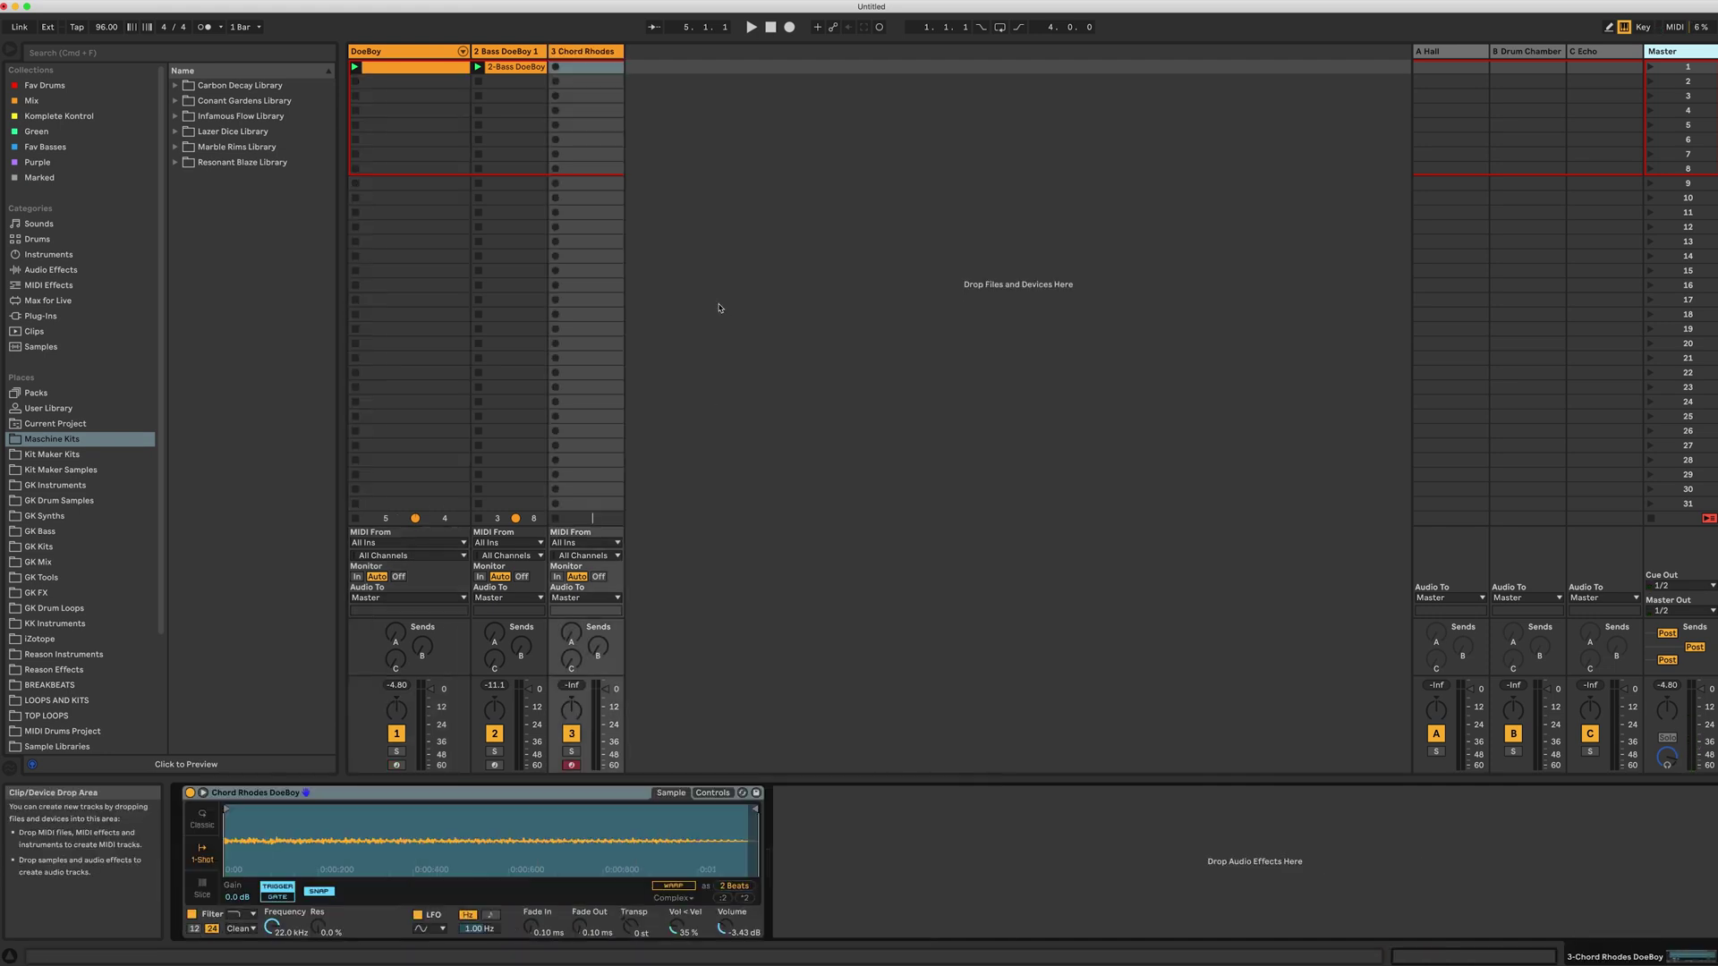
- Record a looping chord clip on track 3, then reselect the DoeBoy drum rack
click(555, 67)
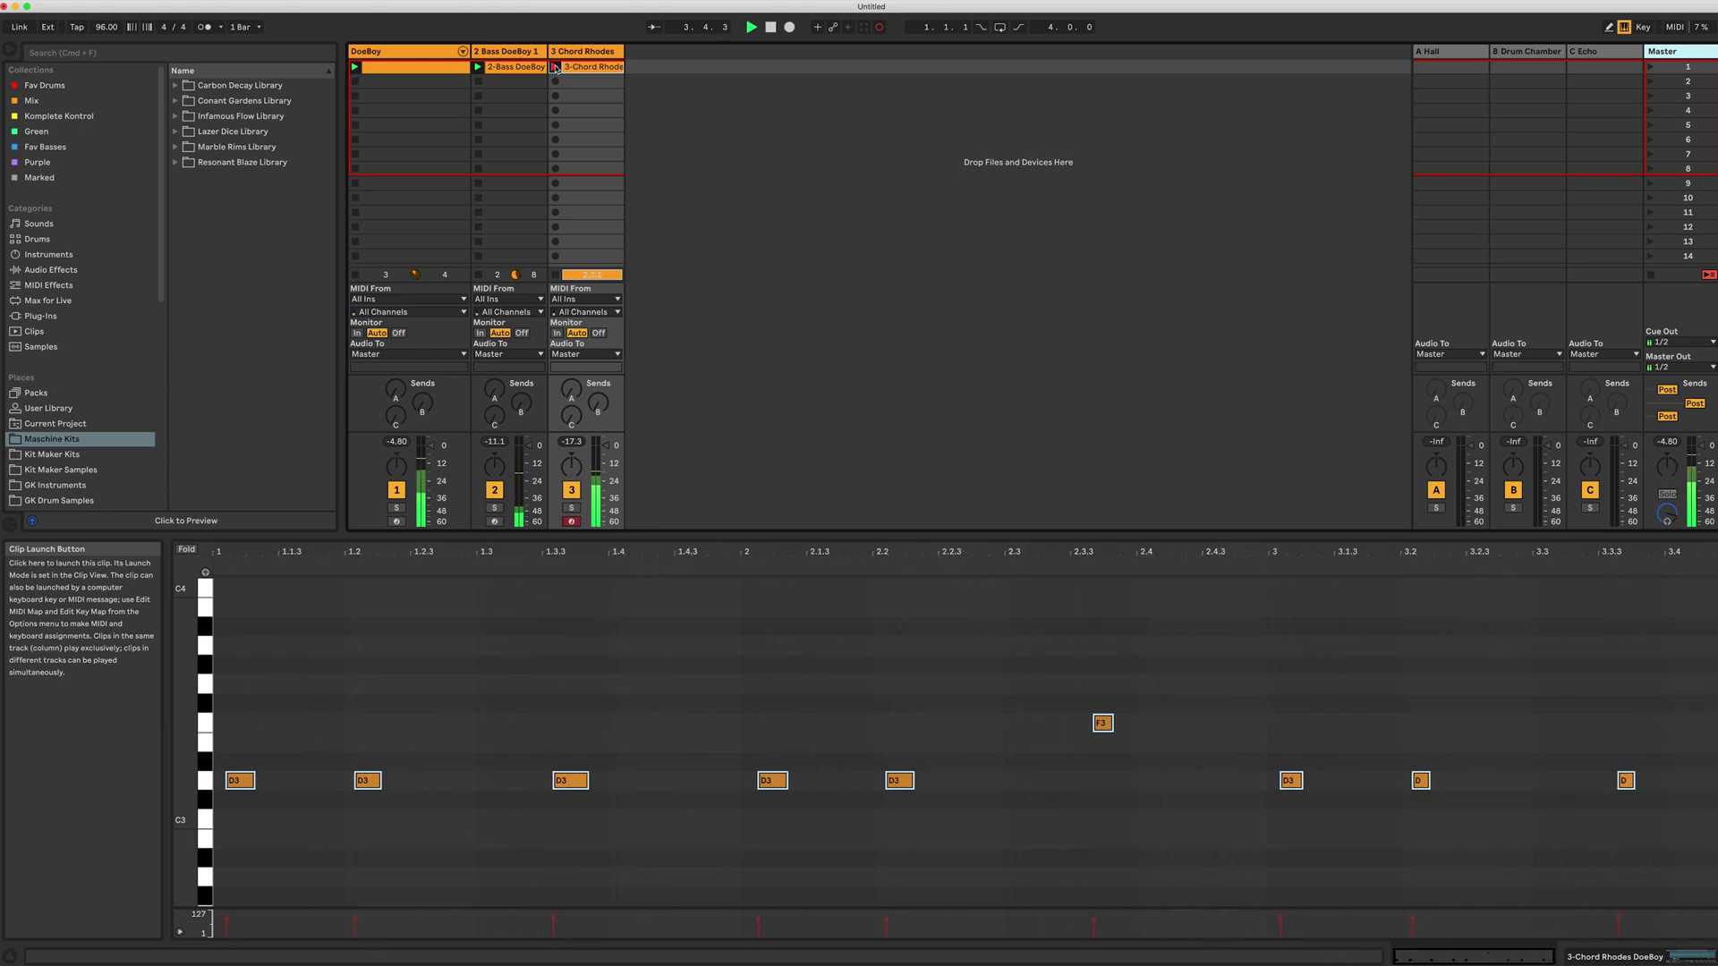
click(555, 67)
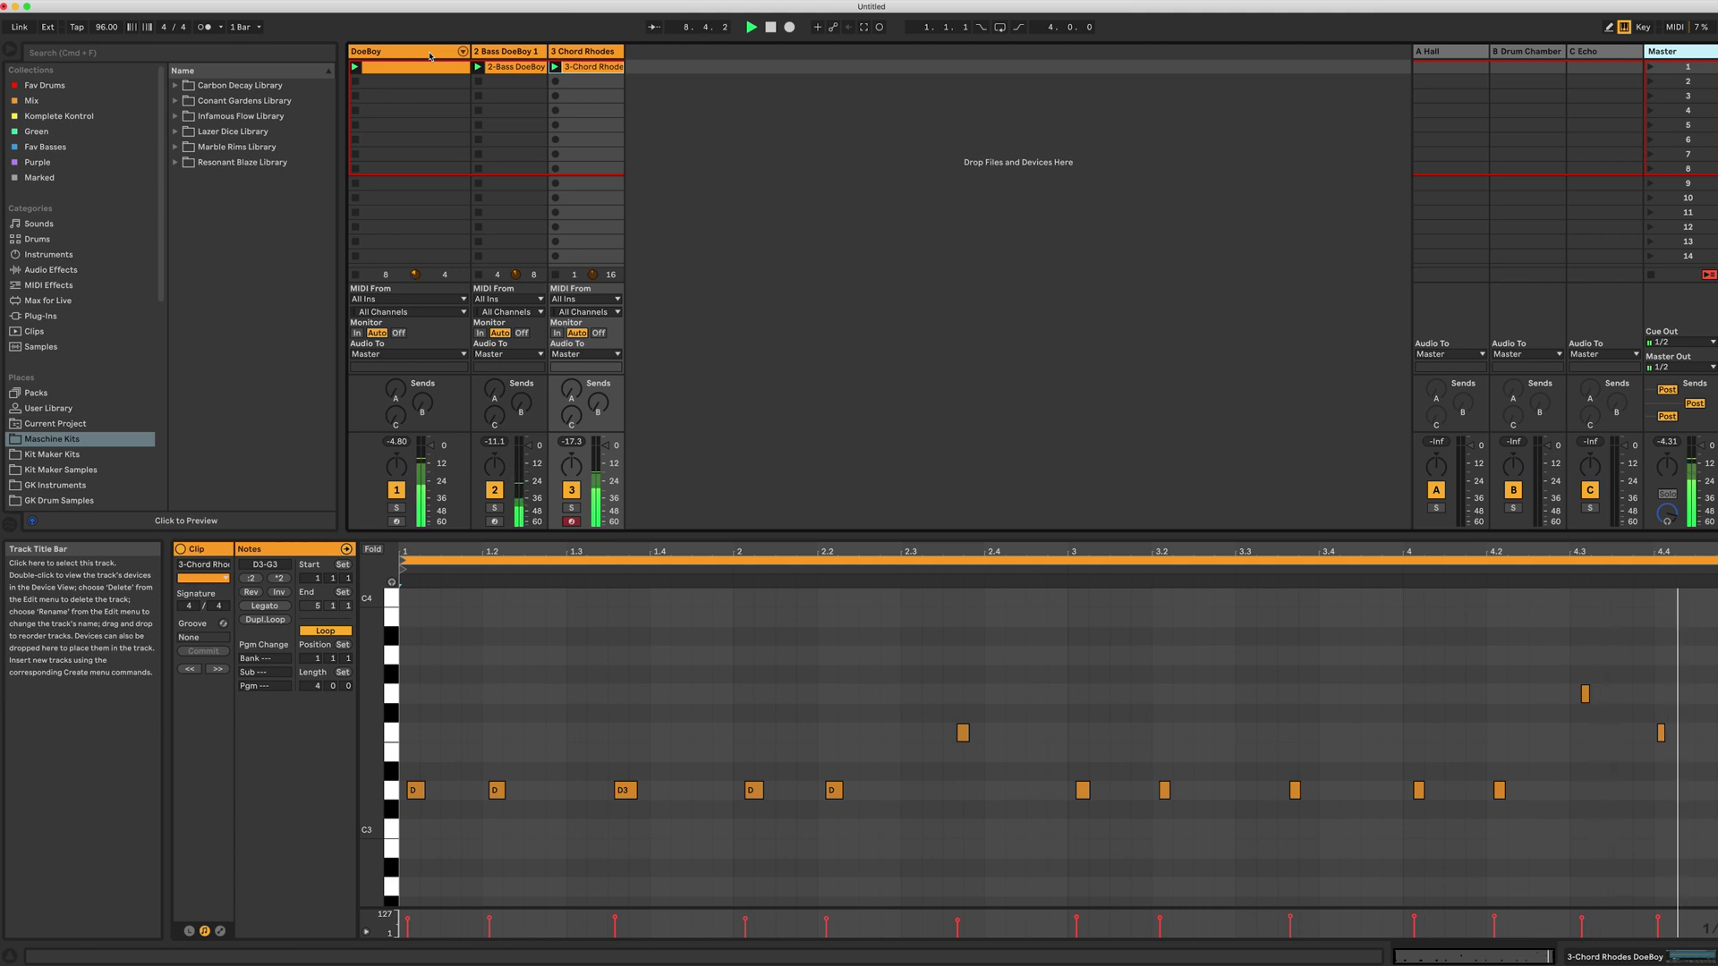
click(429, 54)
click(430, 56)
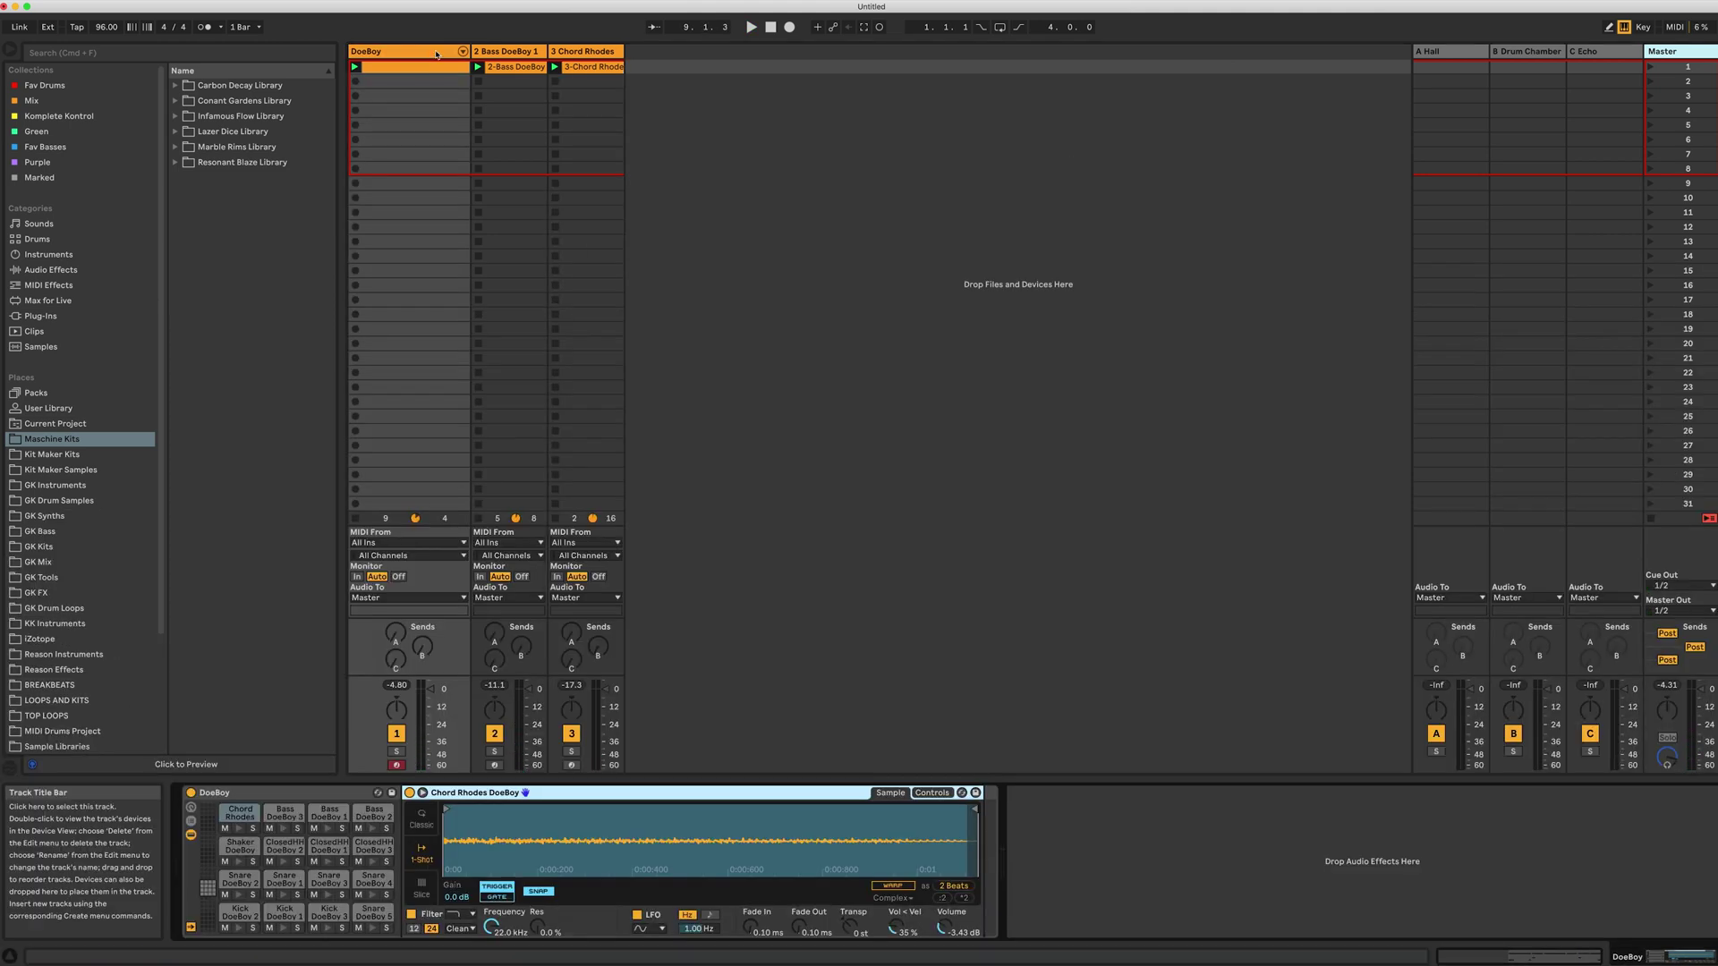
- Search the browser for 'reverb' and add Convolution Reverb Snare to the Snare DoeBoy 1 pad
key(super+f)
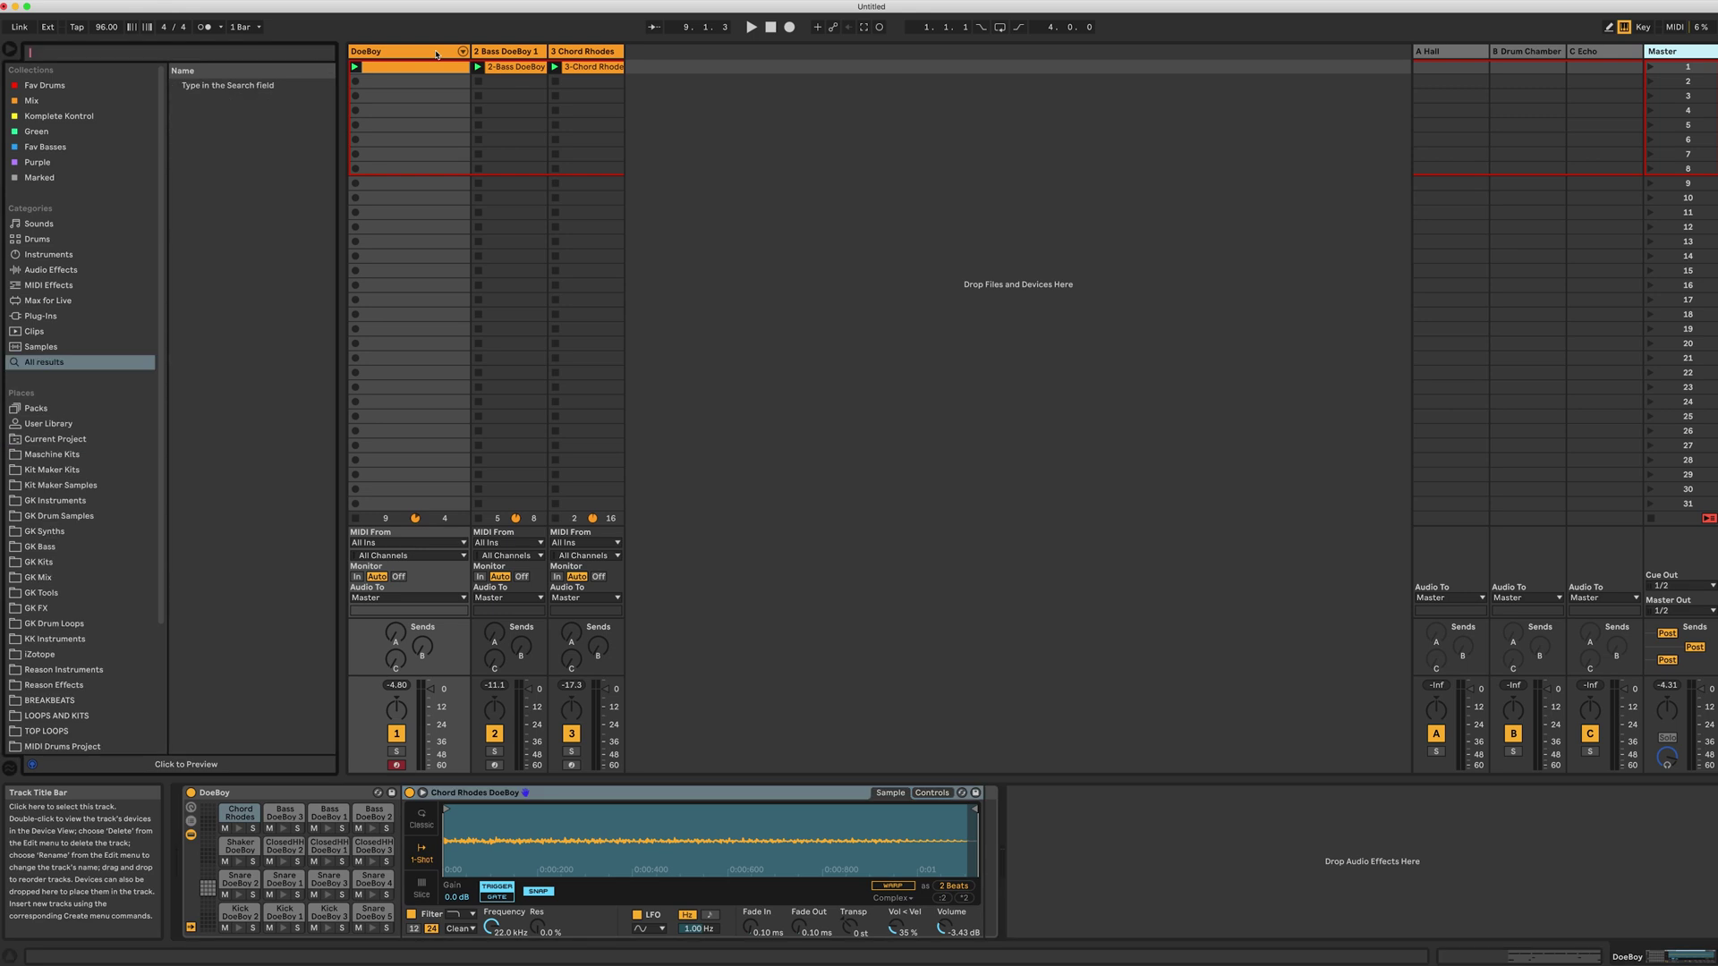
text(re)
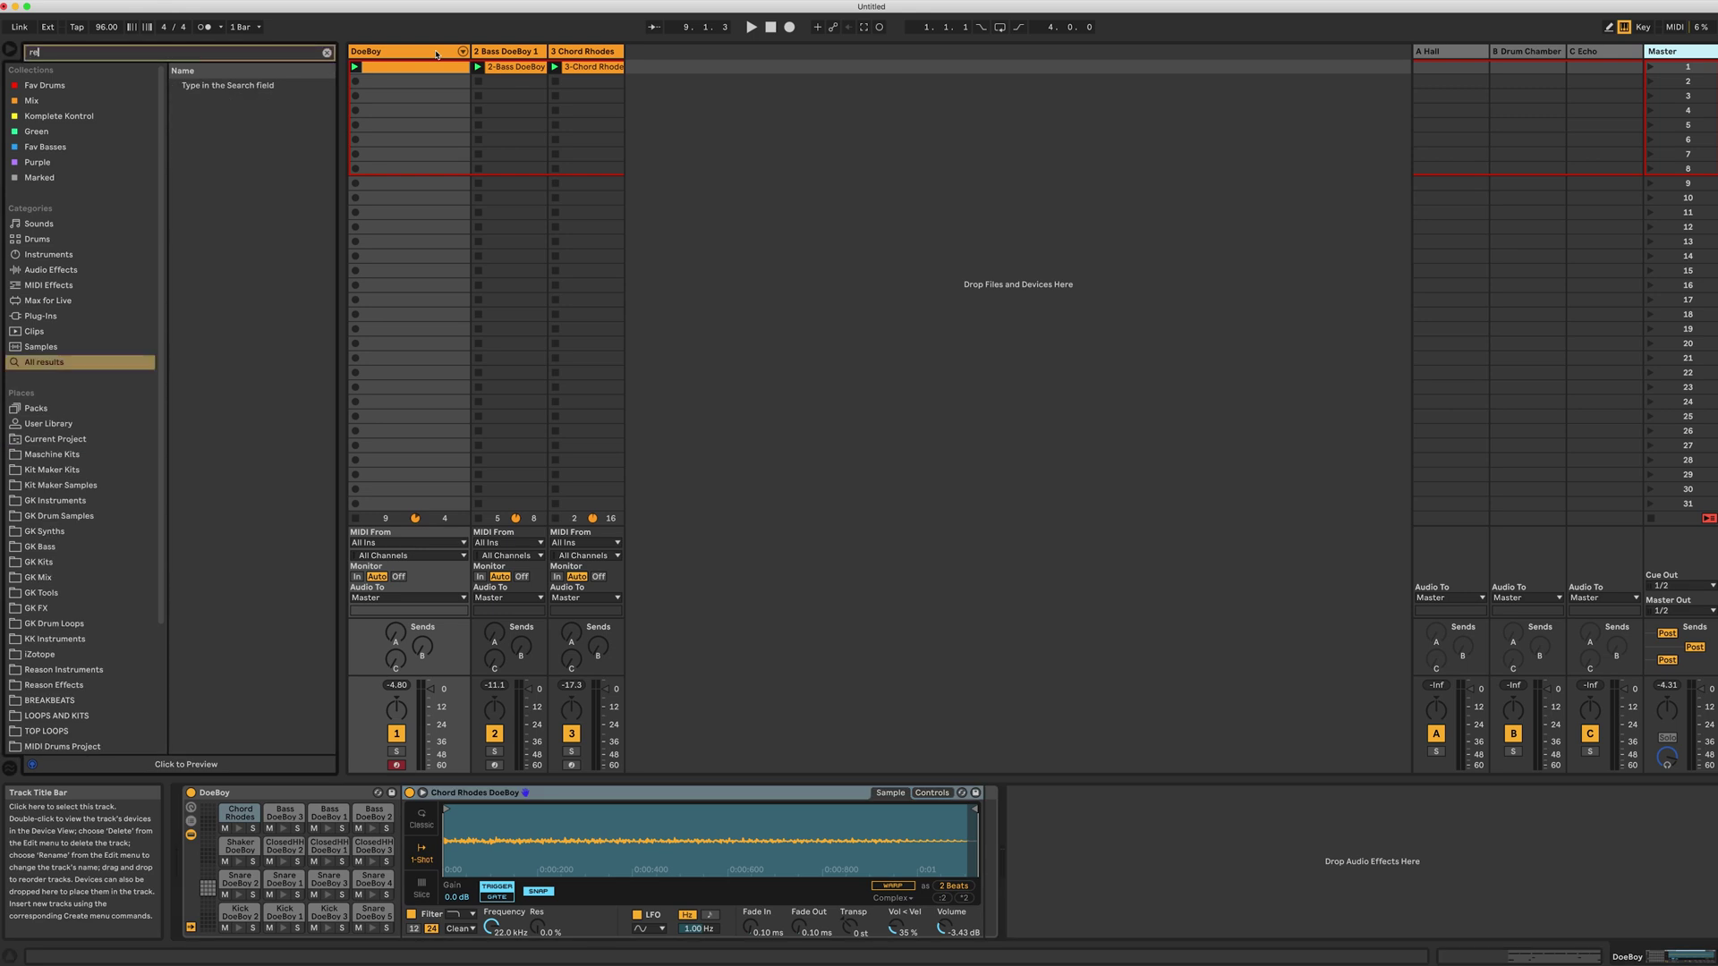
text(verb)
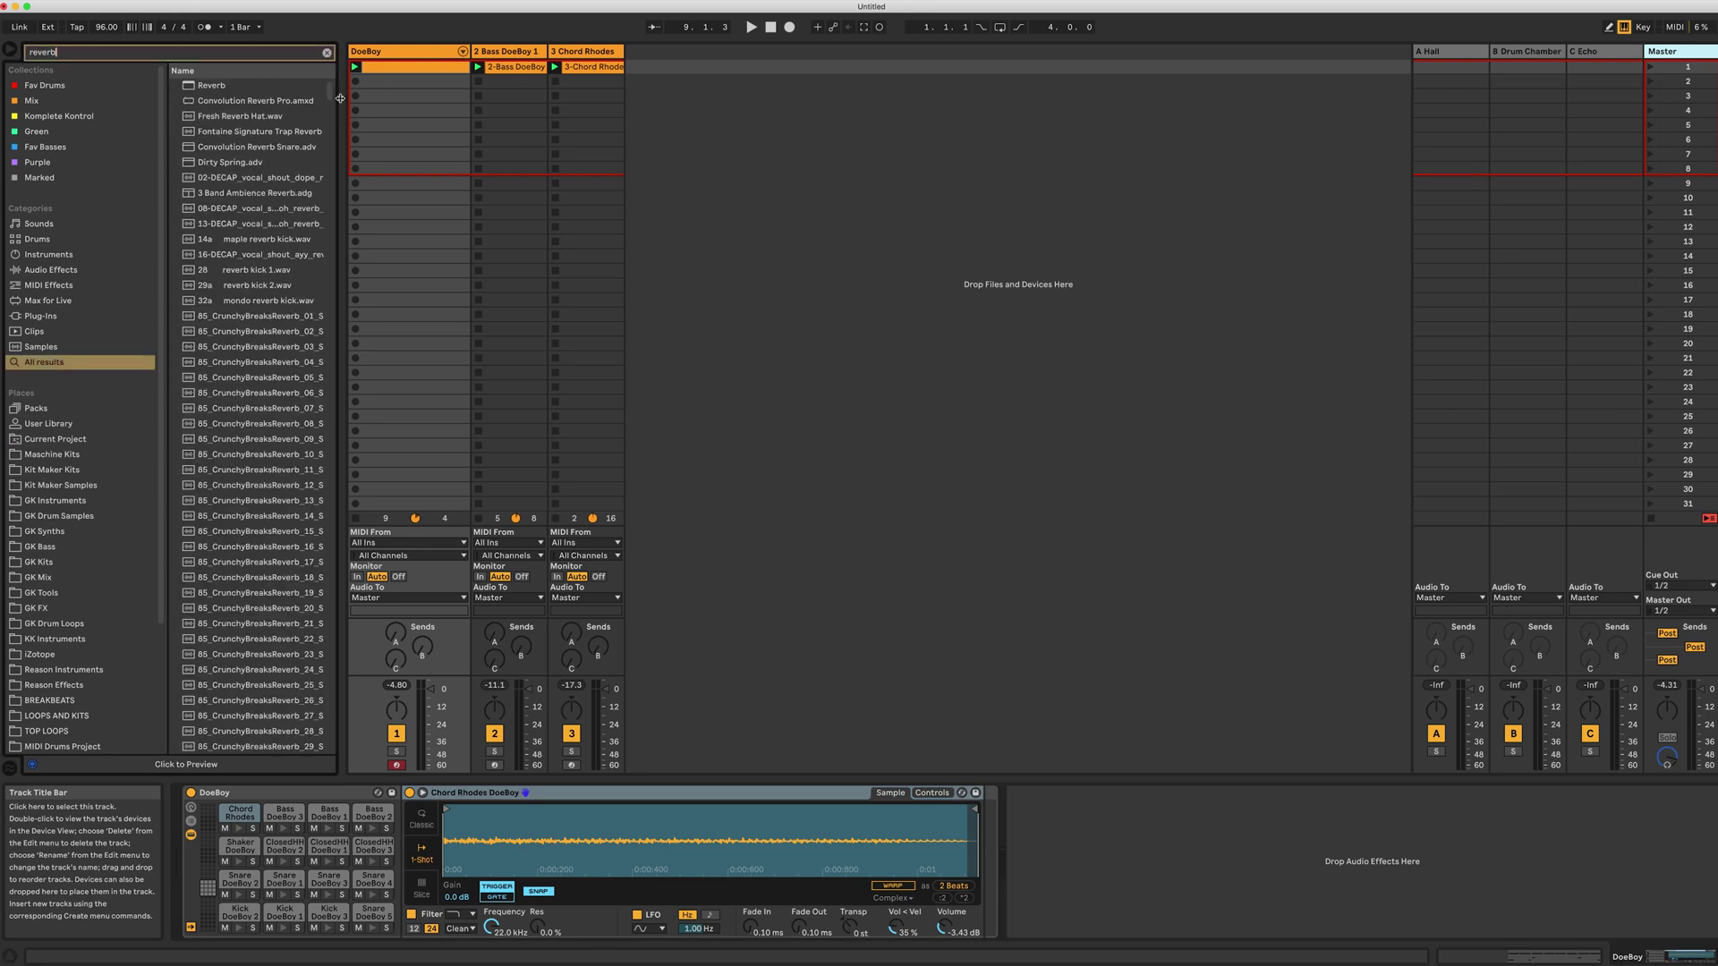
click(262, 146)
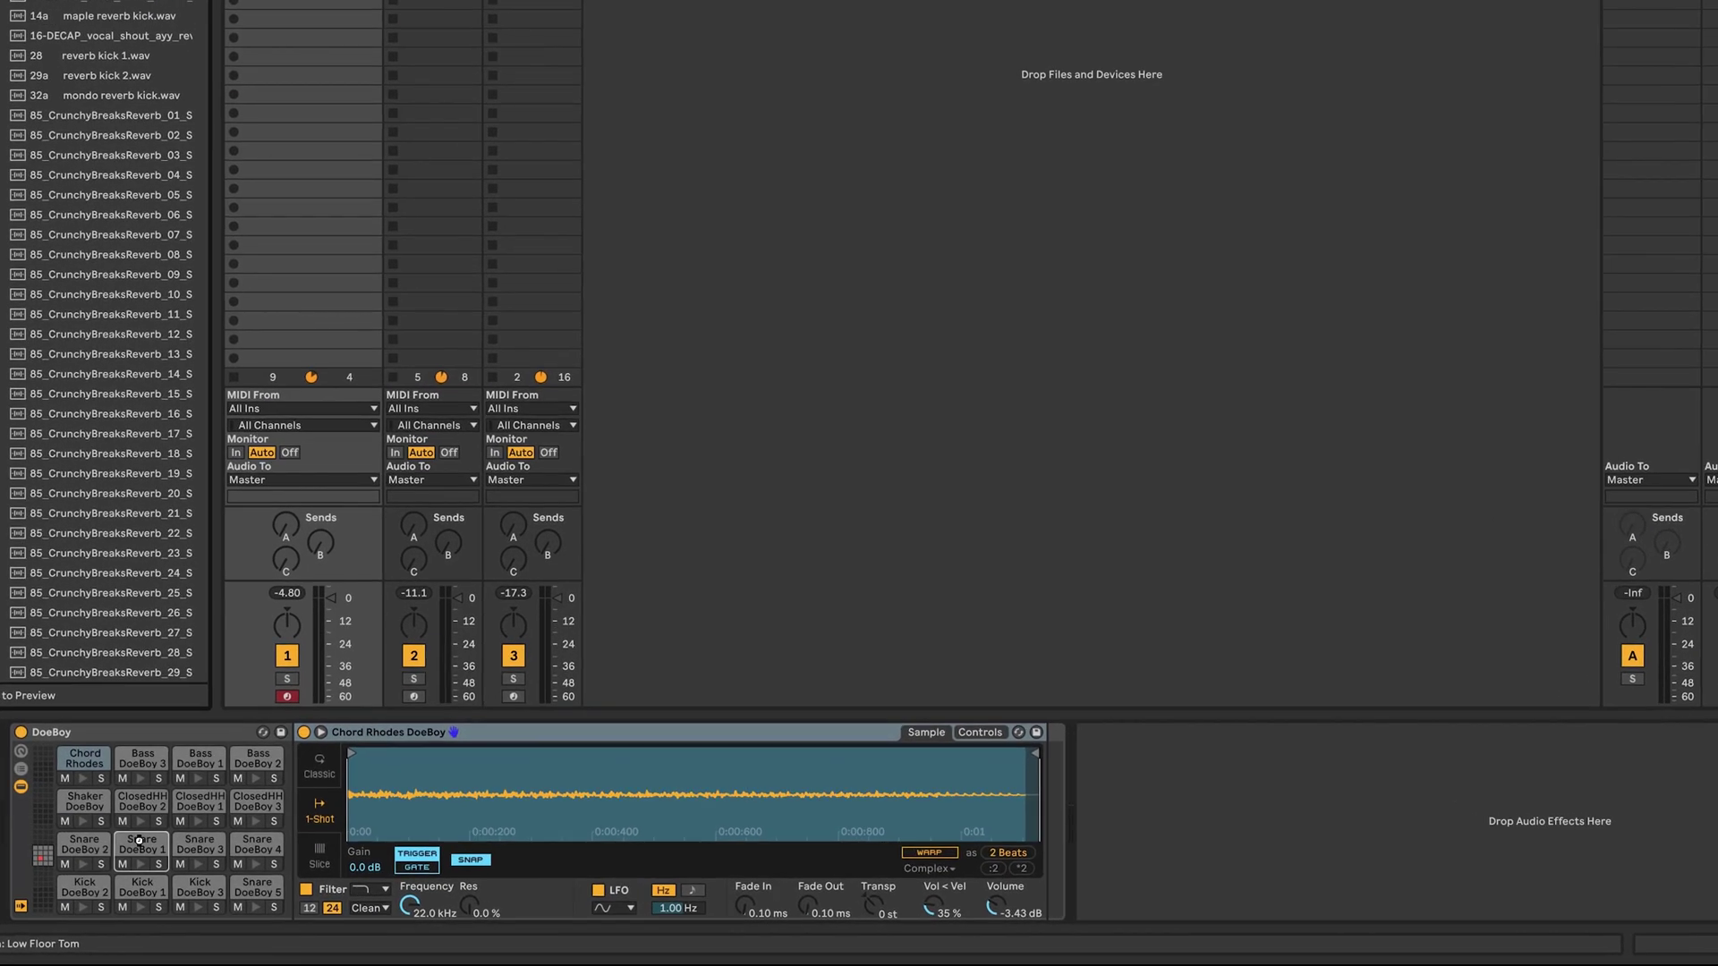
drag(143, 841, 144, 845)
- Set the snare reverb's predelay to 52.4 ms and dry/wet to about 10%
click(144, 846)
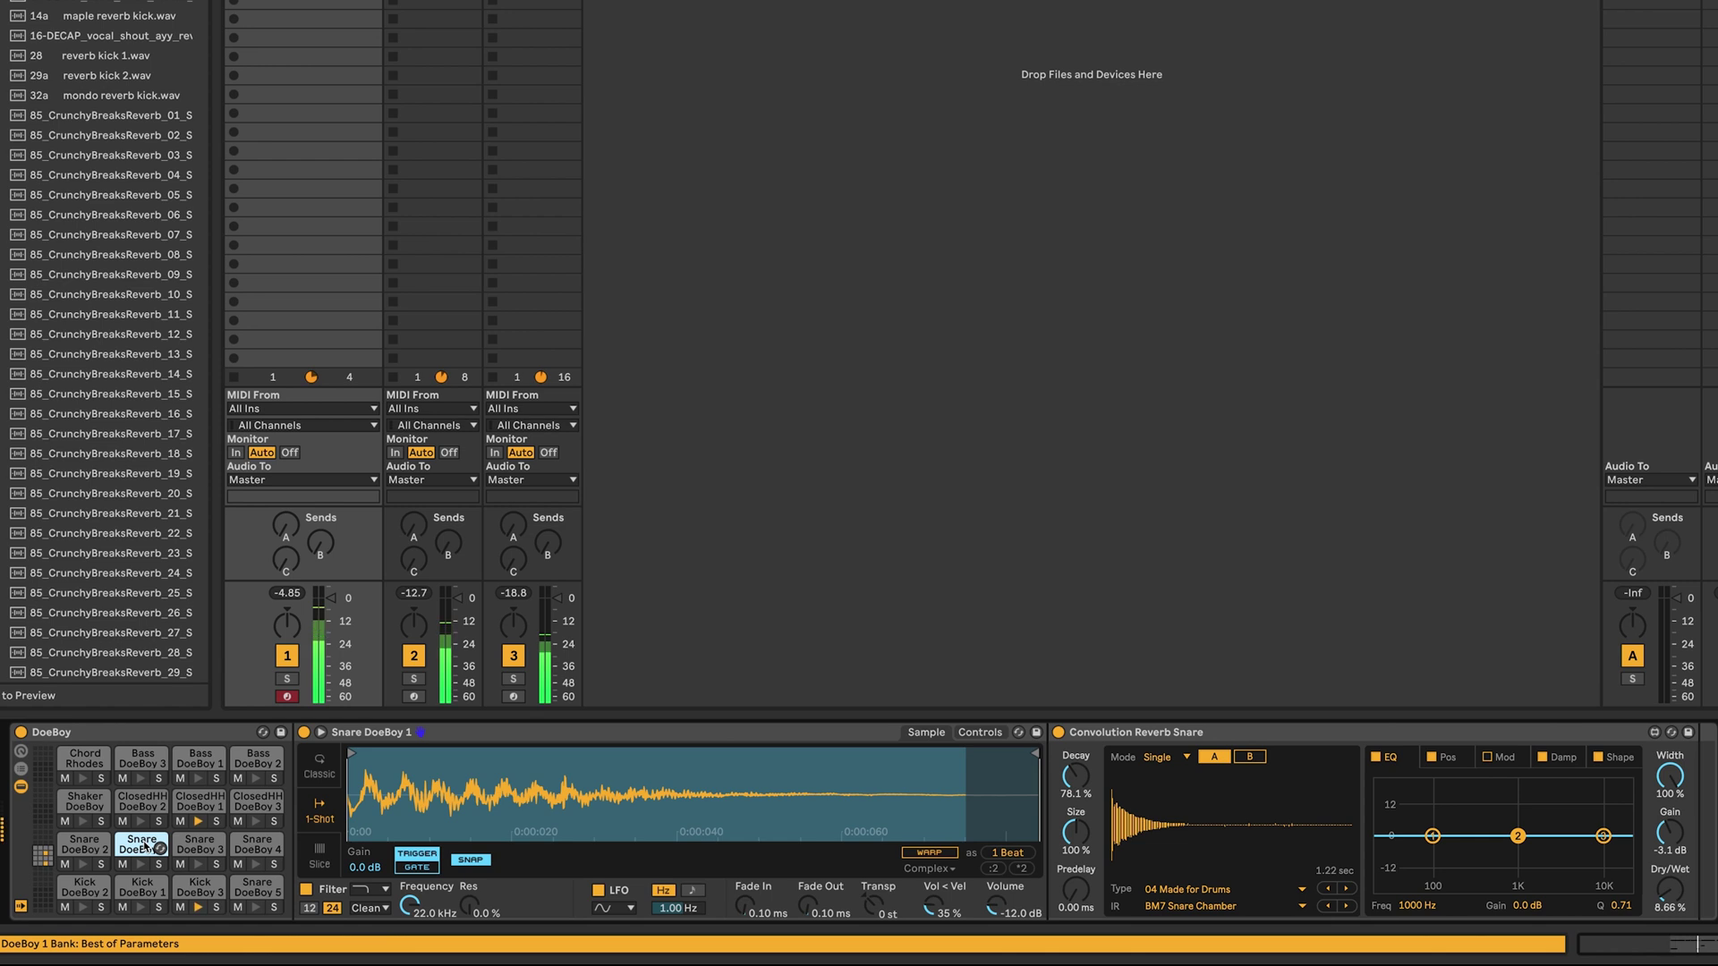
drag(1670, 890, 1649, 870)
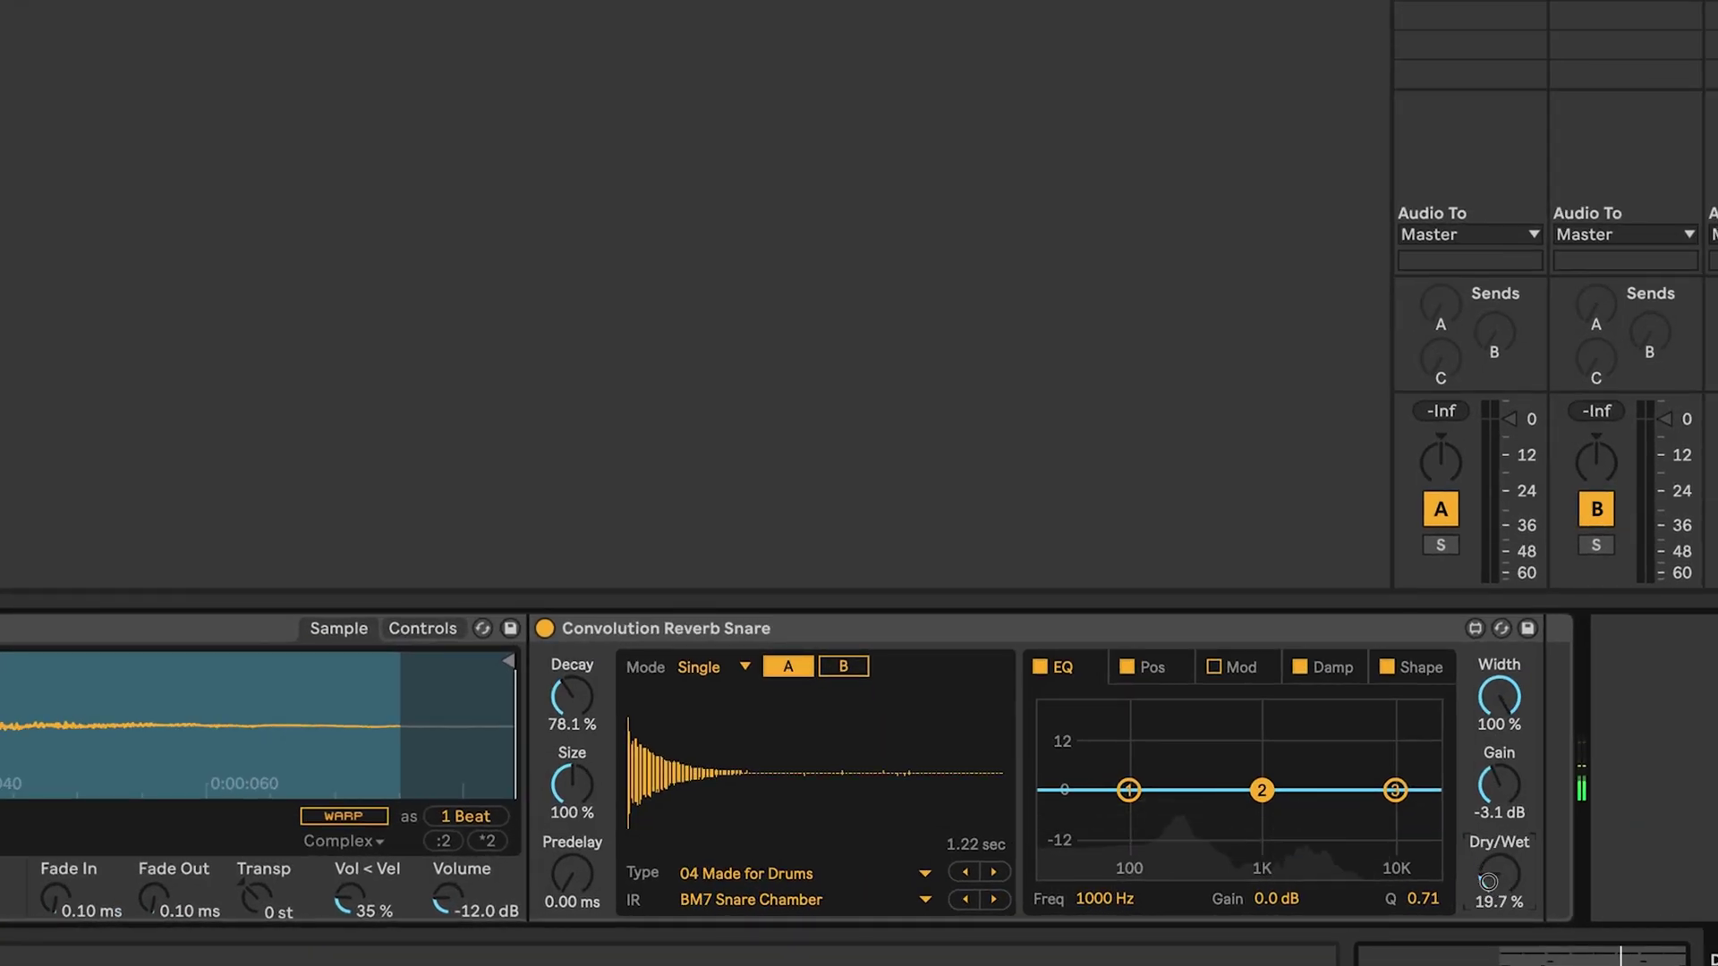
drag(572, 872, 571, 850)
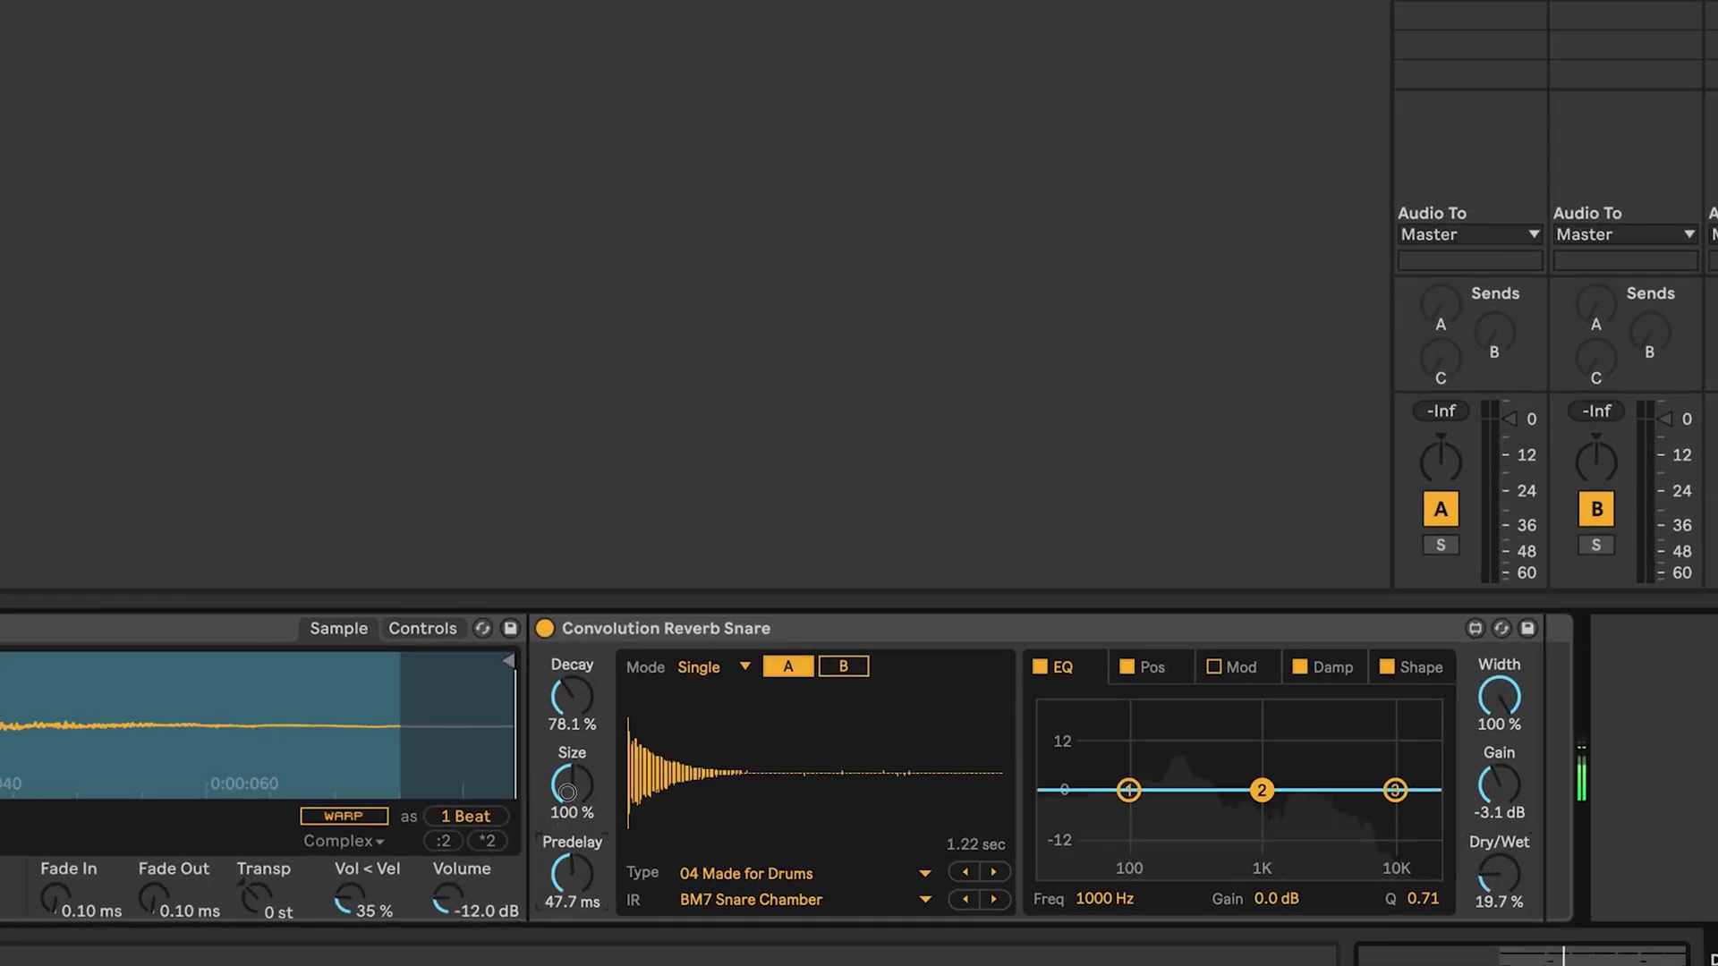
drag(1504, 875, 1502, 874)
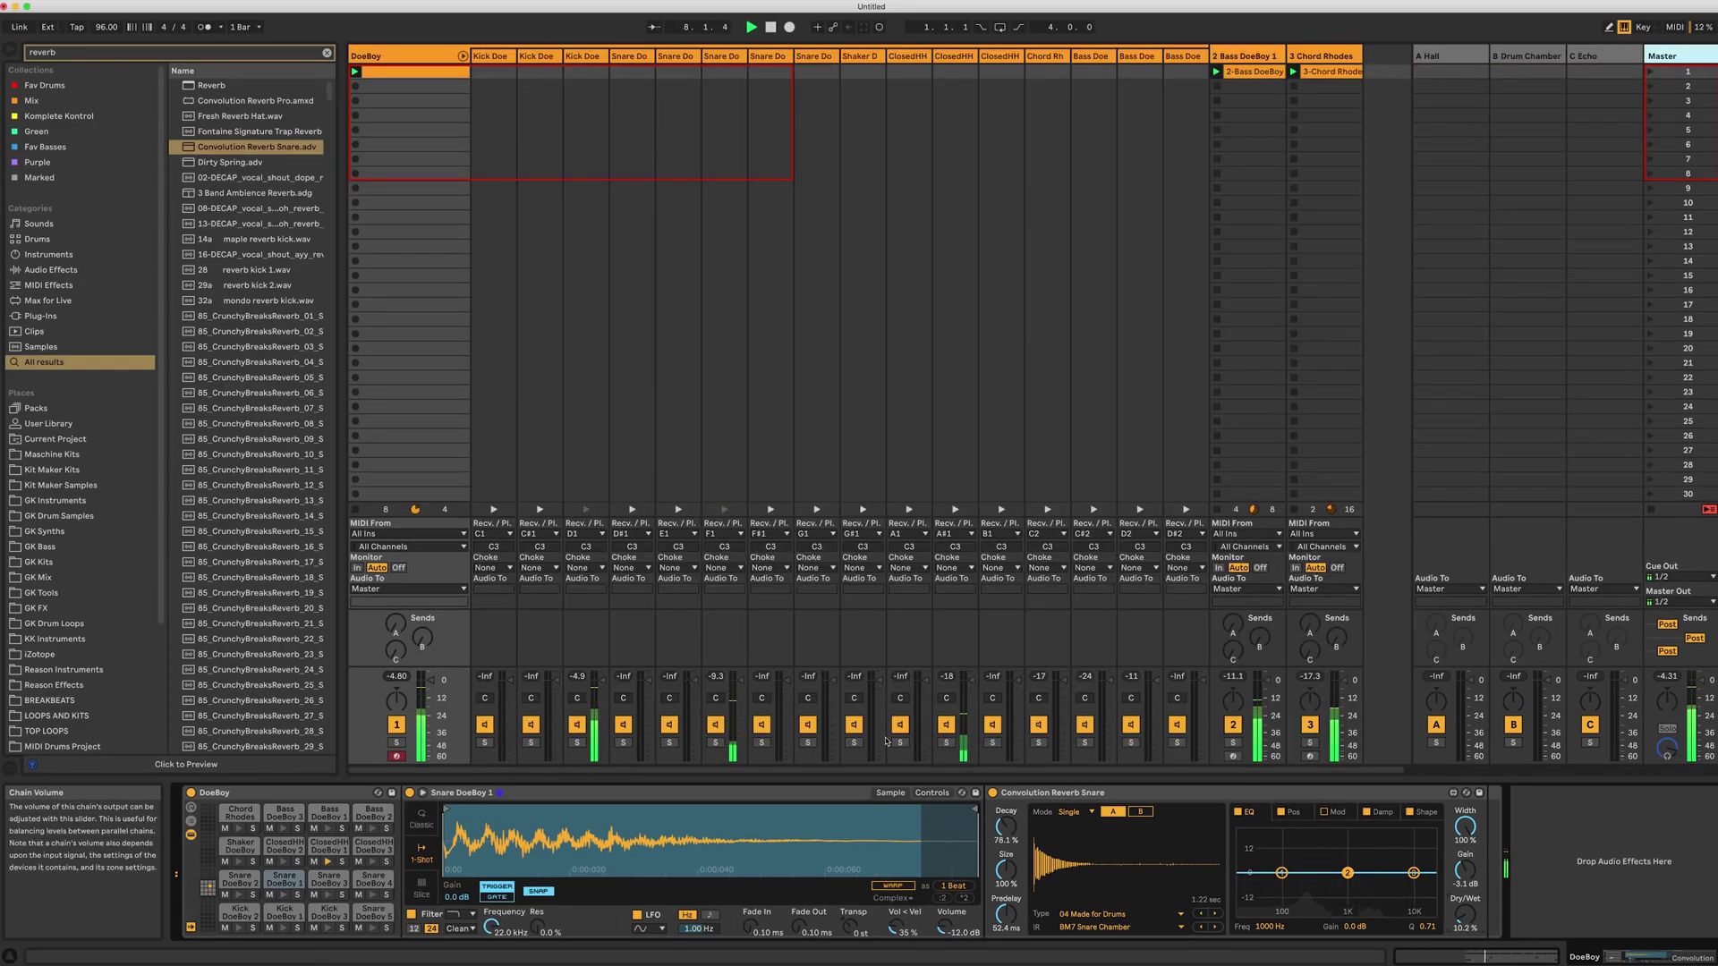
- Lower the Kick Doe chain's volume and pan the A#1 chain to 10L
mouse_move(588, 684)
mouse_down()
mouse_move(597, 750)
mouse_move(599, 677)
mouse_up()
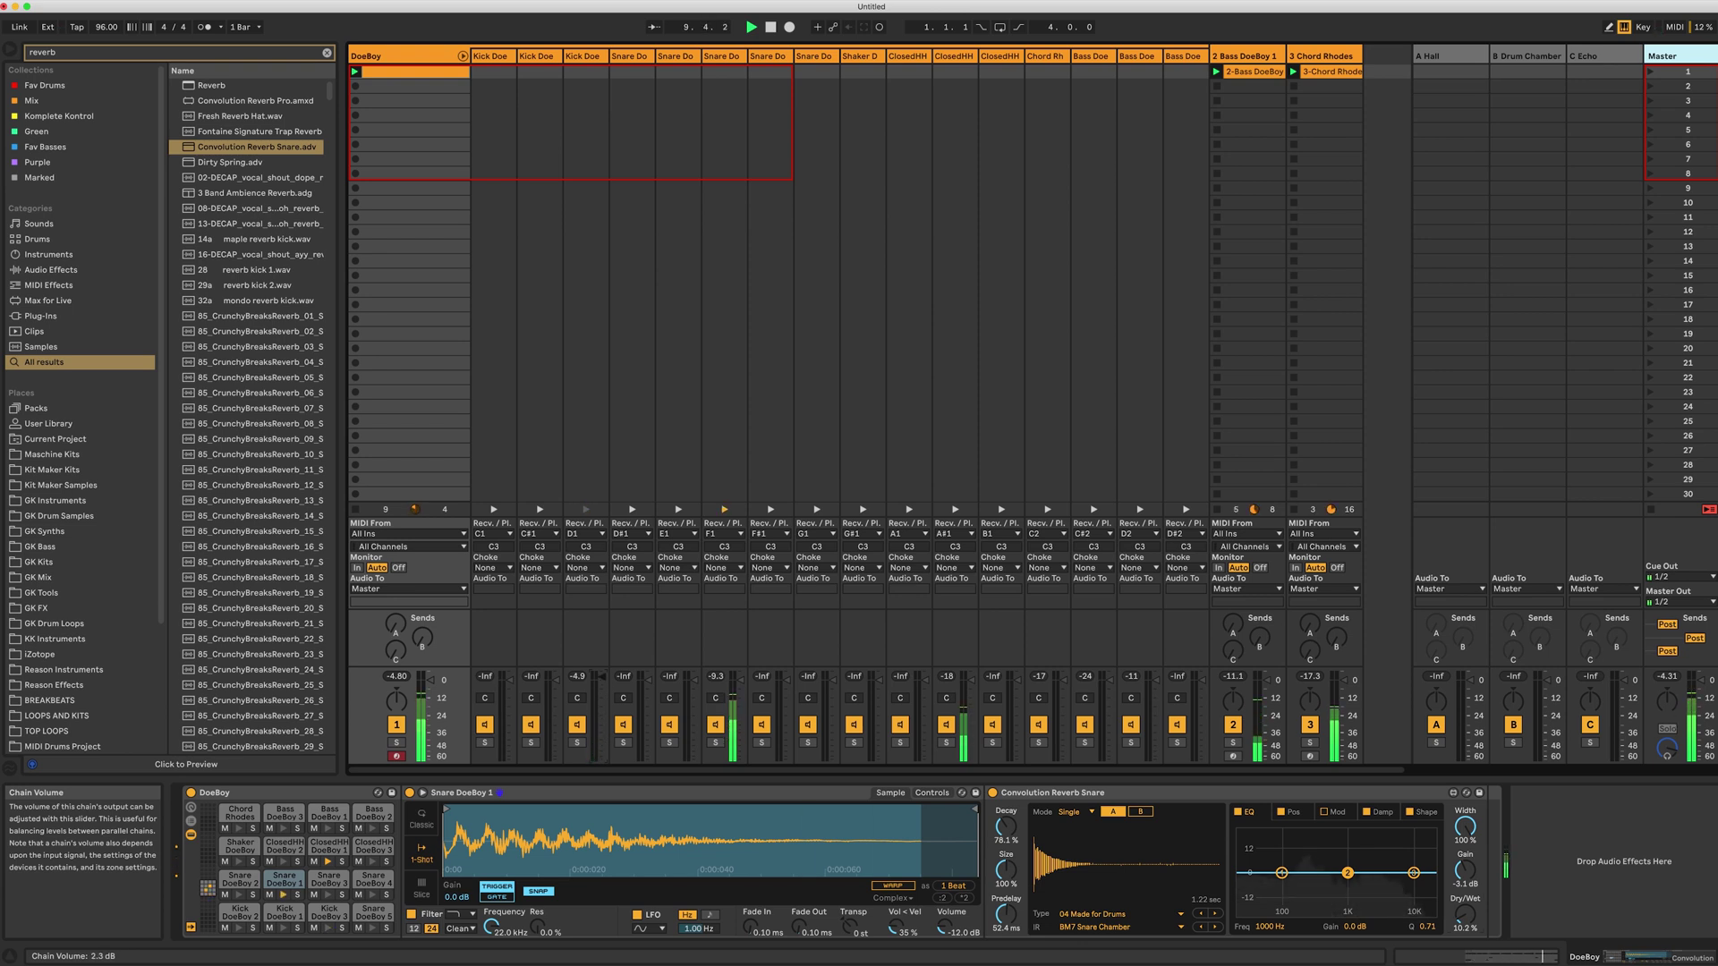
scroll(767, 495, right, 1)
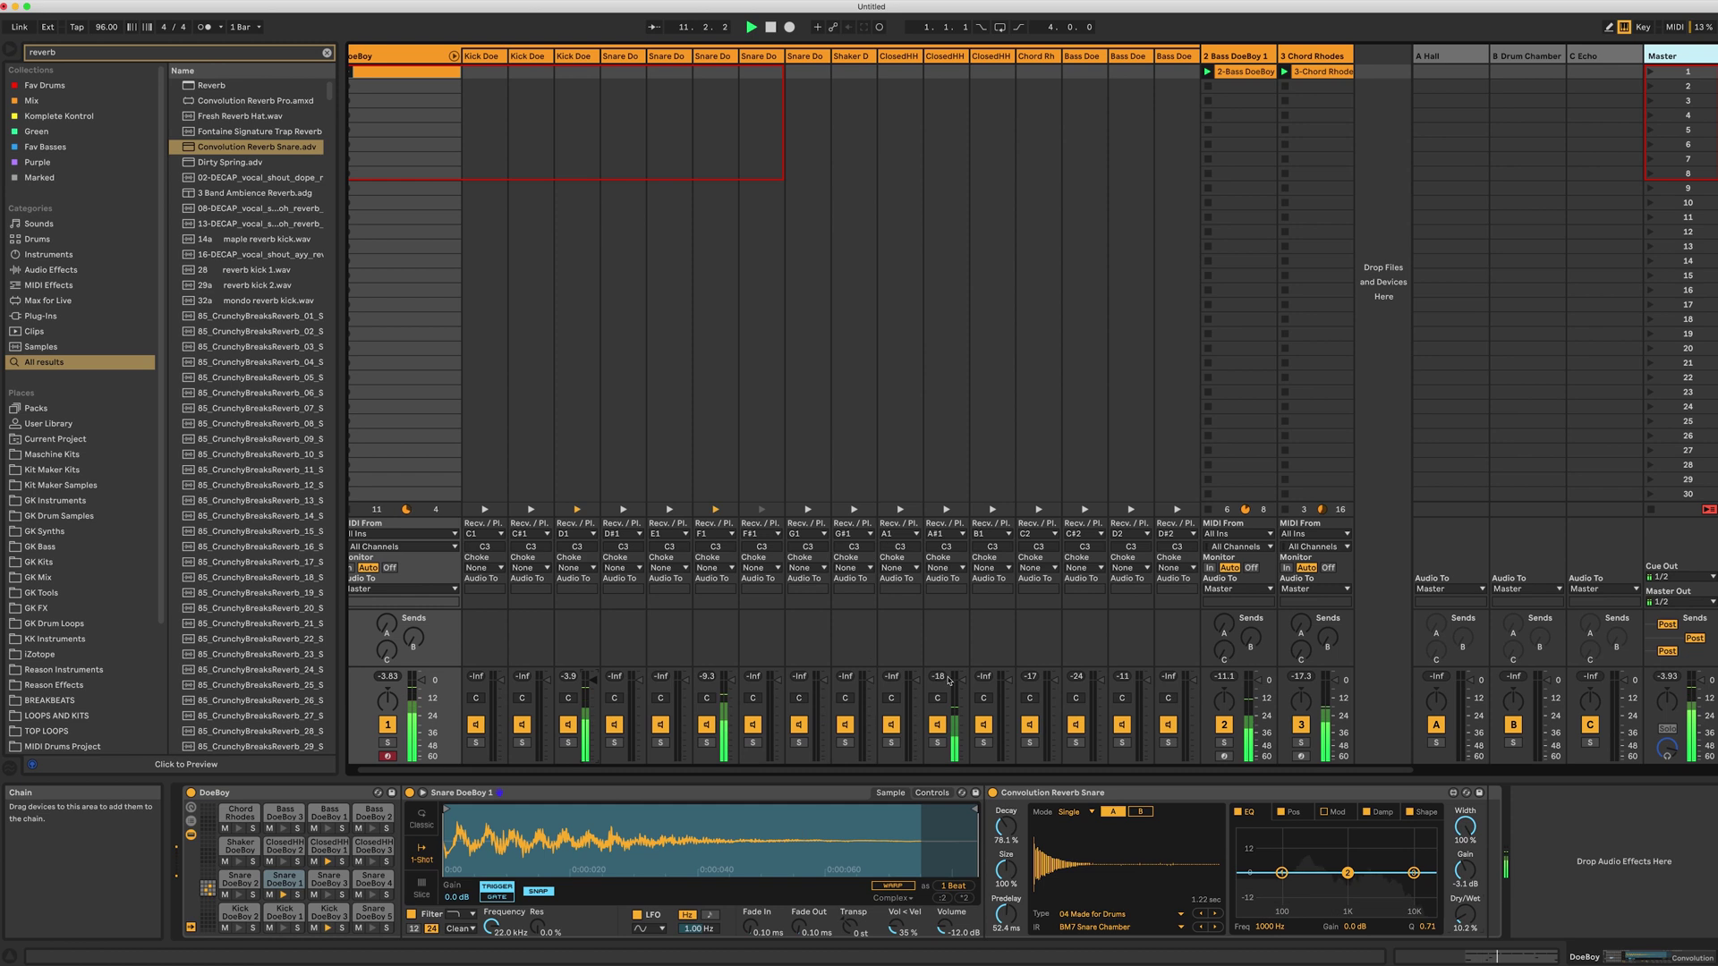
drag(937, 698, 937, 708)
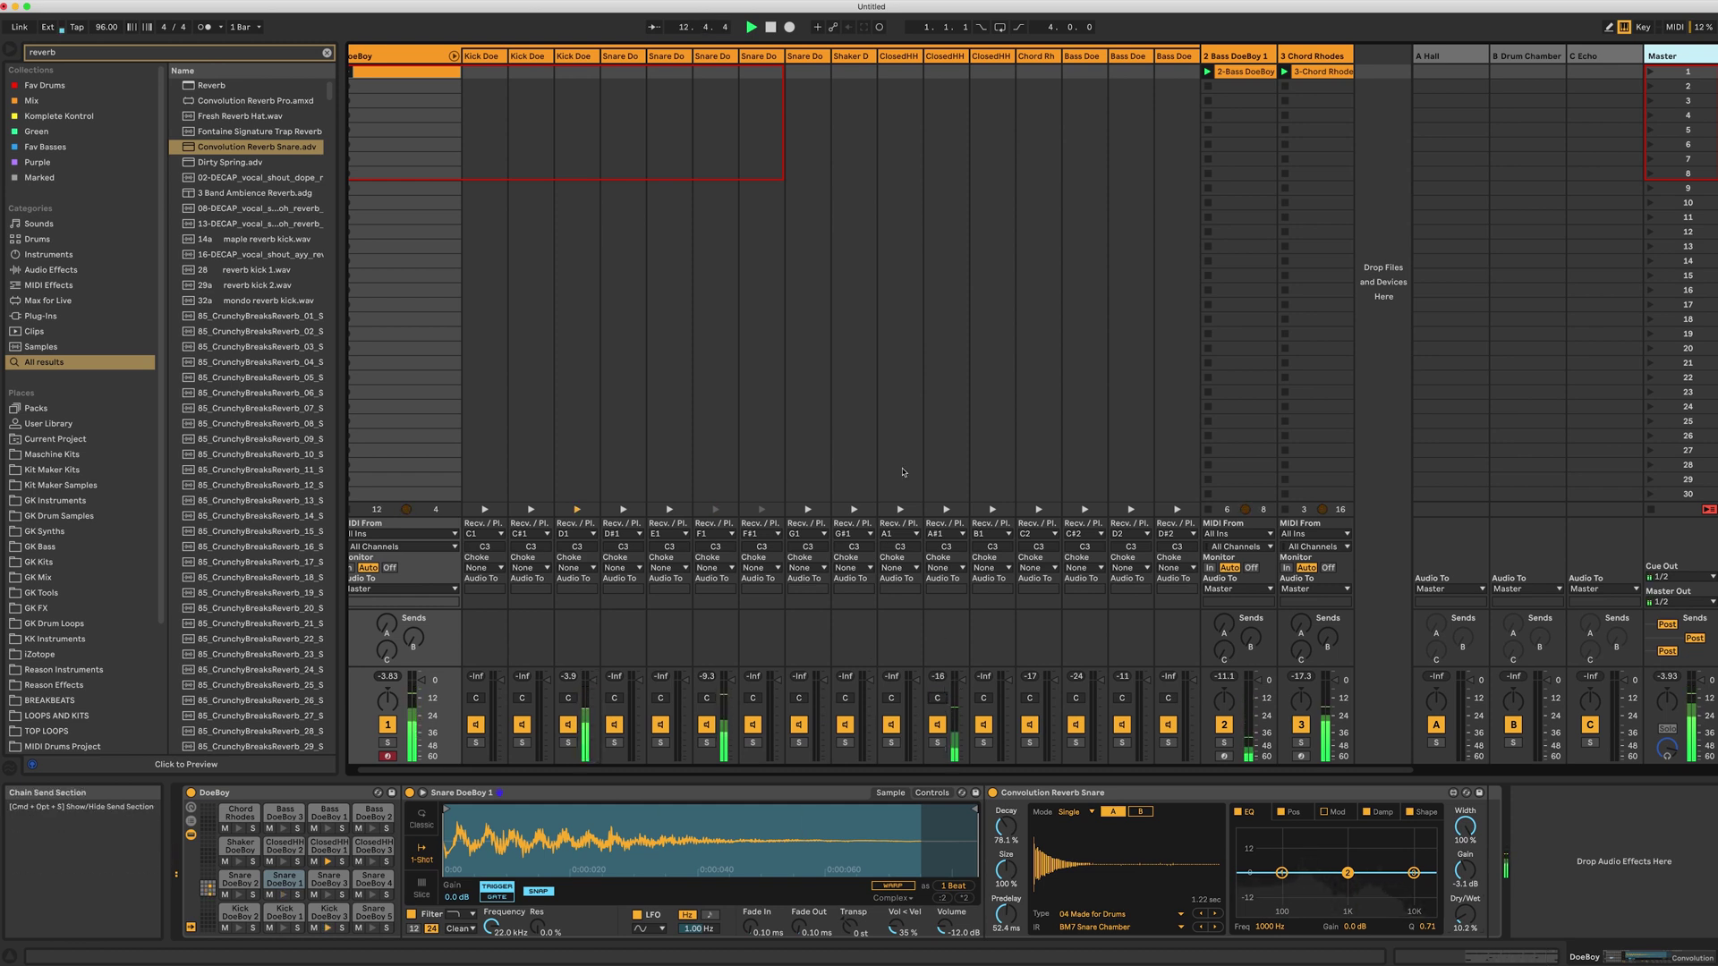
scroll(901, 445, left, 1)
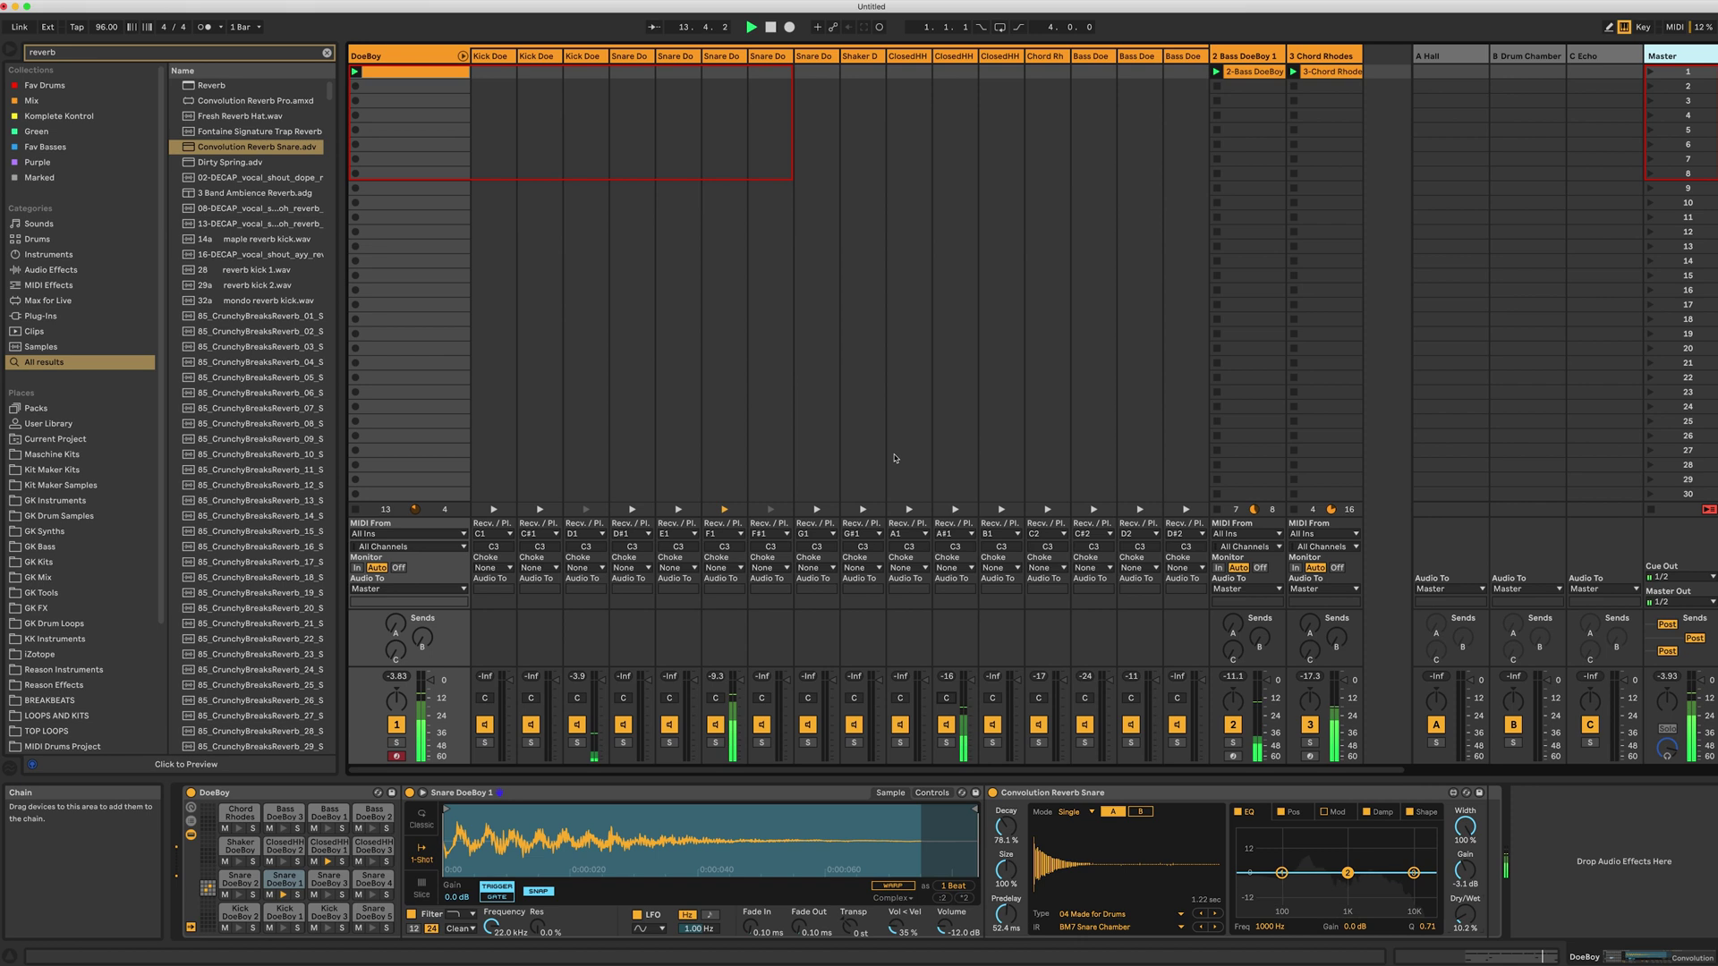